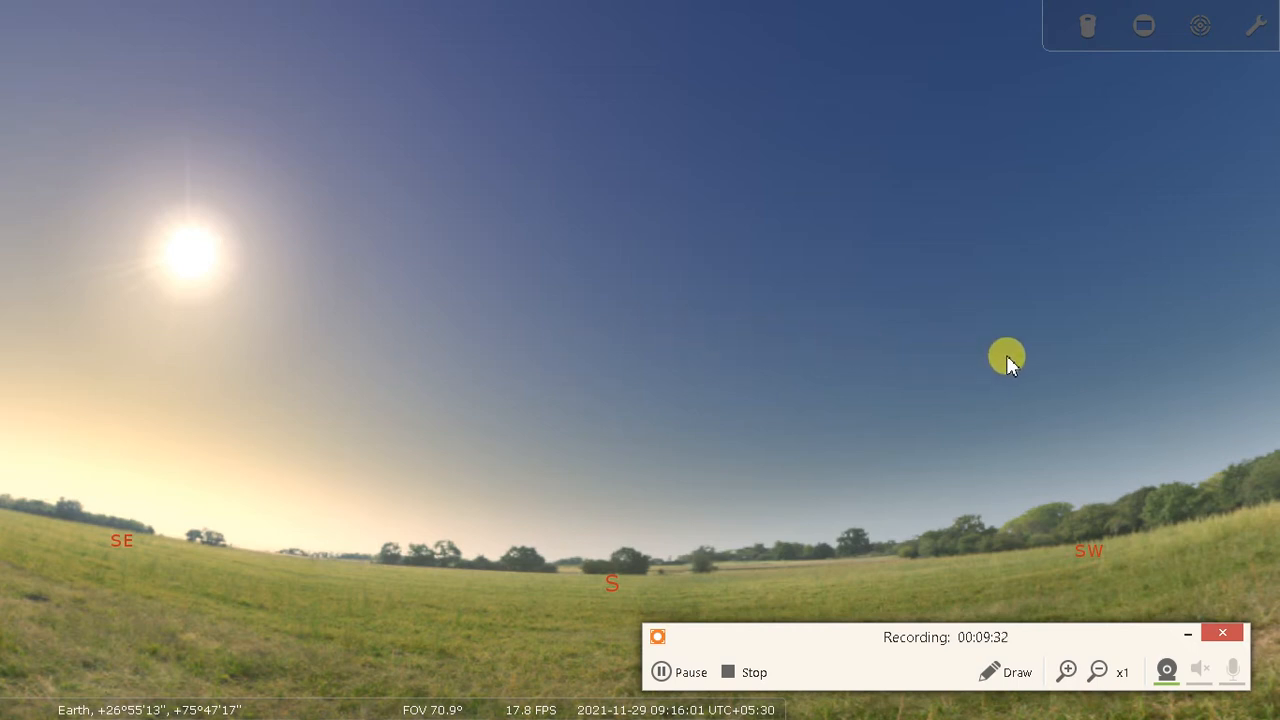
Read steps 1 to 3 on page 136 of the Class 8th ICT book PDF and compare them with the Stellarium landscape
{"action": "key", "text": "alt+Tab"}
{"action": "key", "text": "alt+Tab"}
{"action": "key", "text": "alt+Tab"}
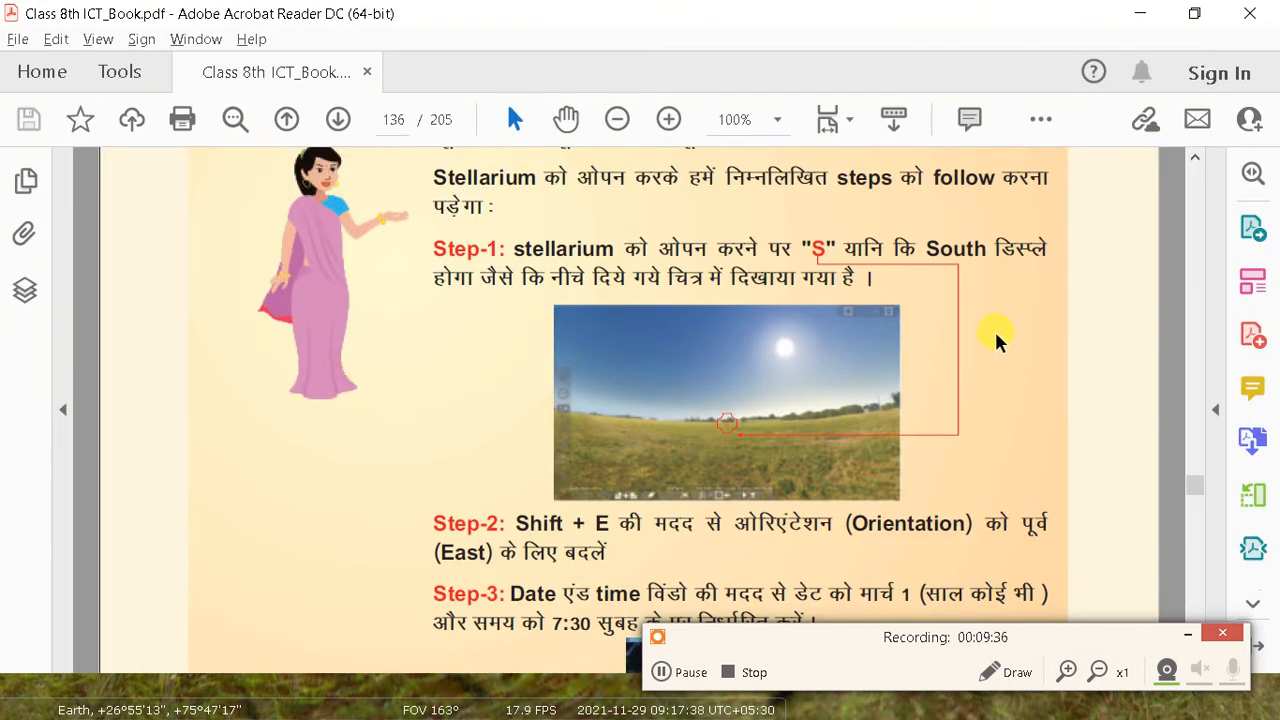
{"action": "scroll", "coordinate": [985, 336], "scroll_direction": "down", "scroll_amount": 1}
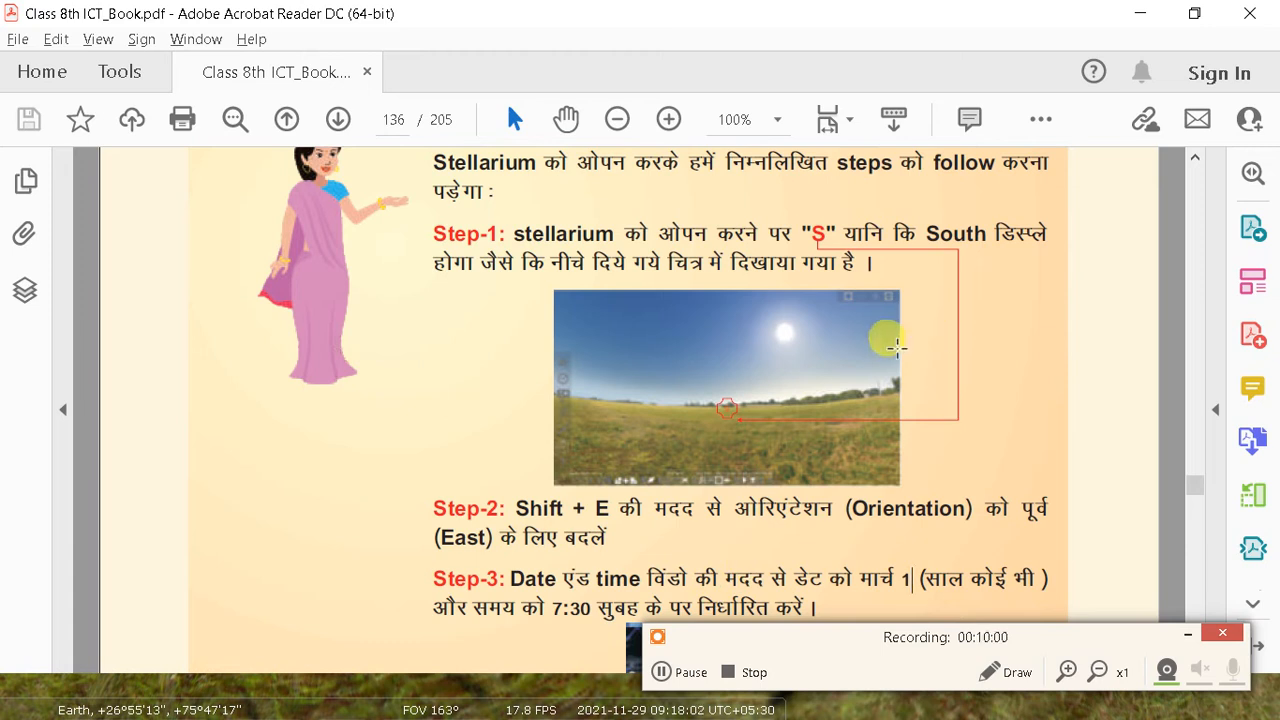
{"action": "key", "text": "alt+Tab"}
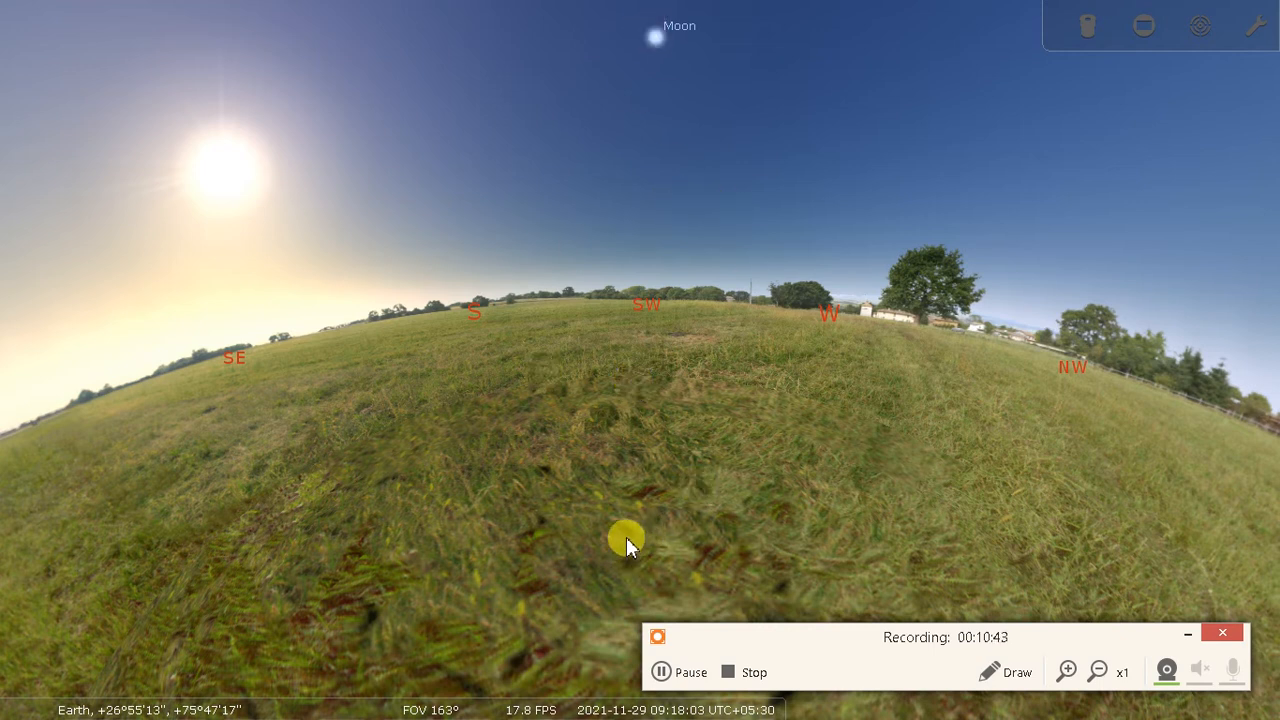
{"action": "scroll", "coordinate": [626, 537], "scroll_direction": "up", "scroll_amount": 3}
{"action": "key", "text": "alt+Tab"}
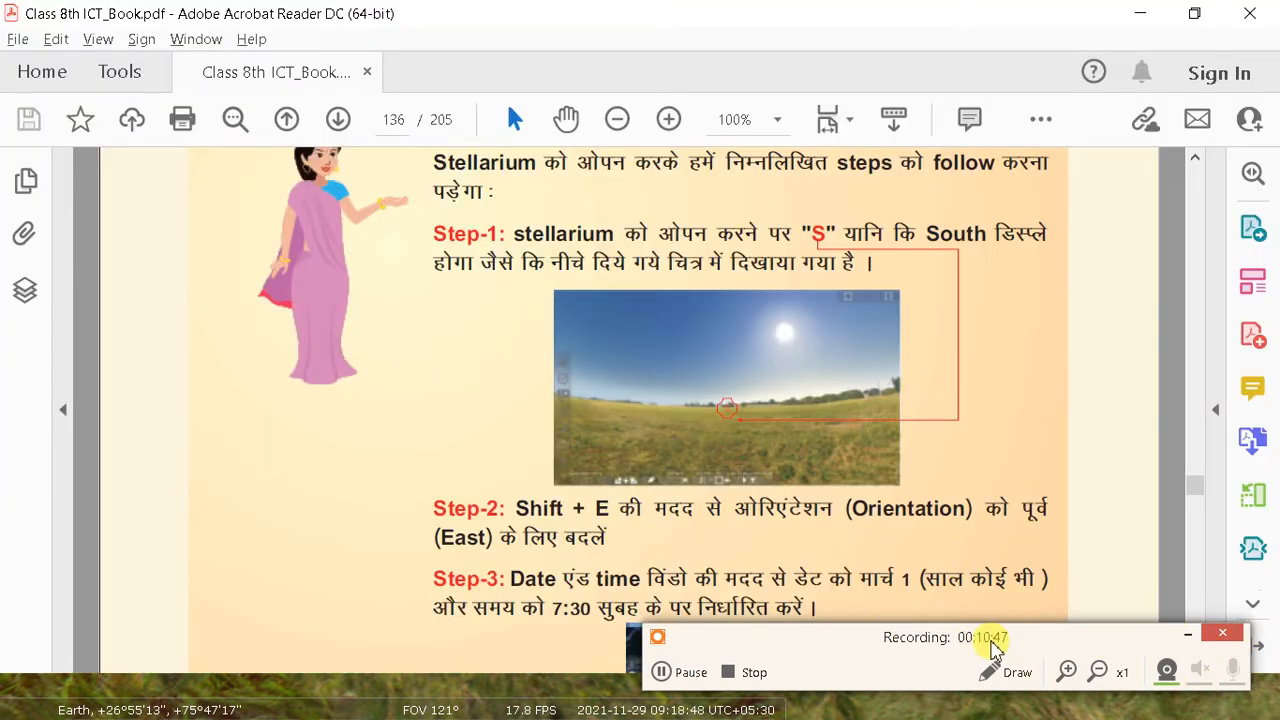
{"action": "left_click_drag", "start_coordinate": [1158, 642], "coordinate": [668, 497]}
{"action": "key", "text": "alt+Tab"}
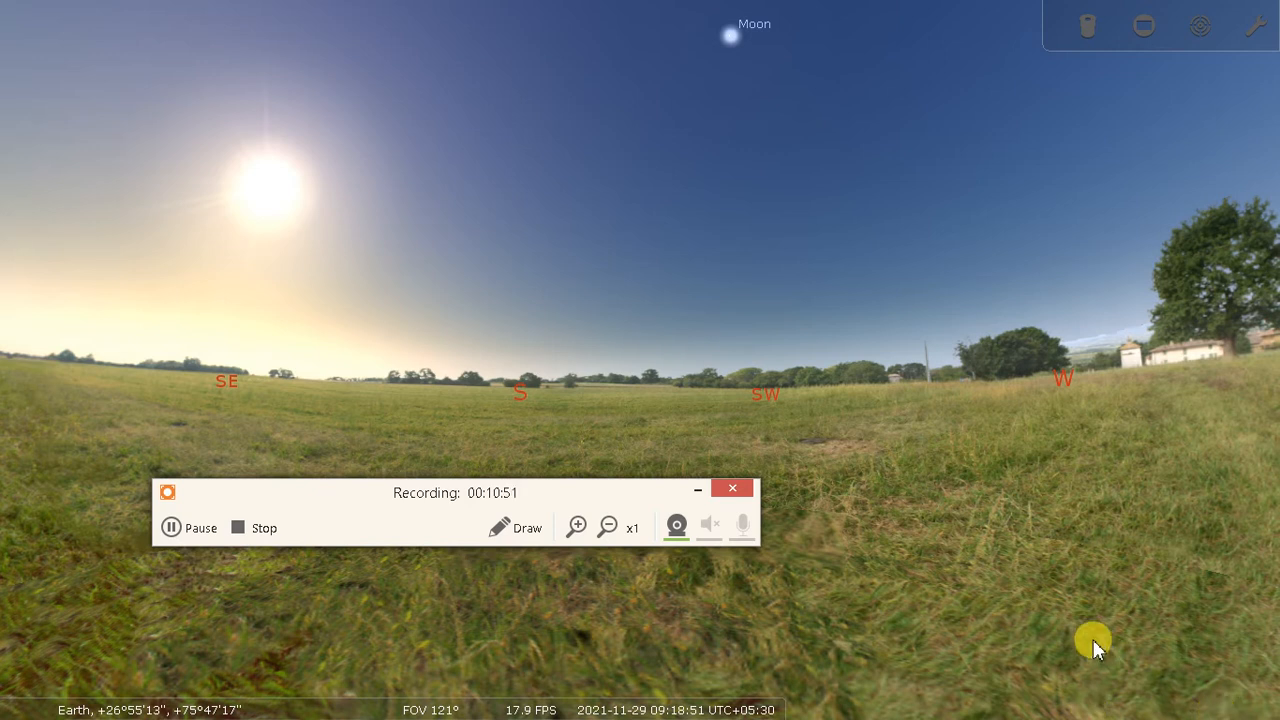
{"action": "key", "text": "alt+Tab"}
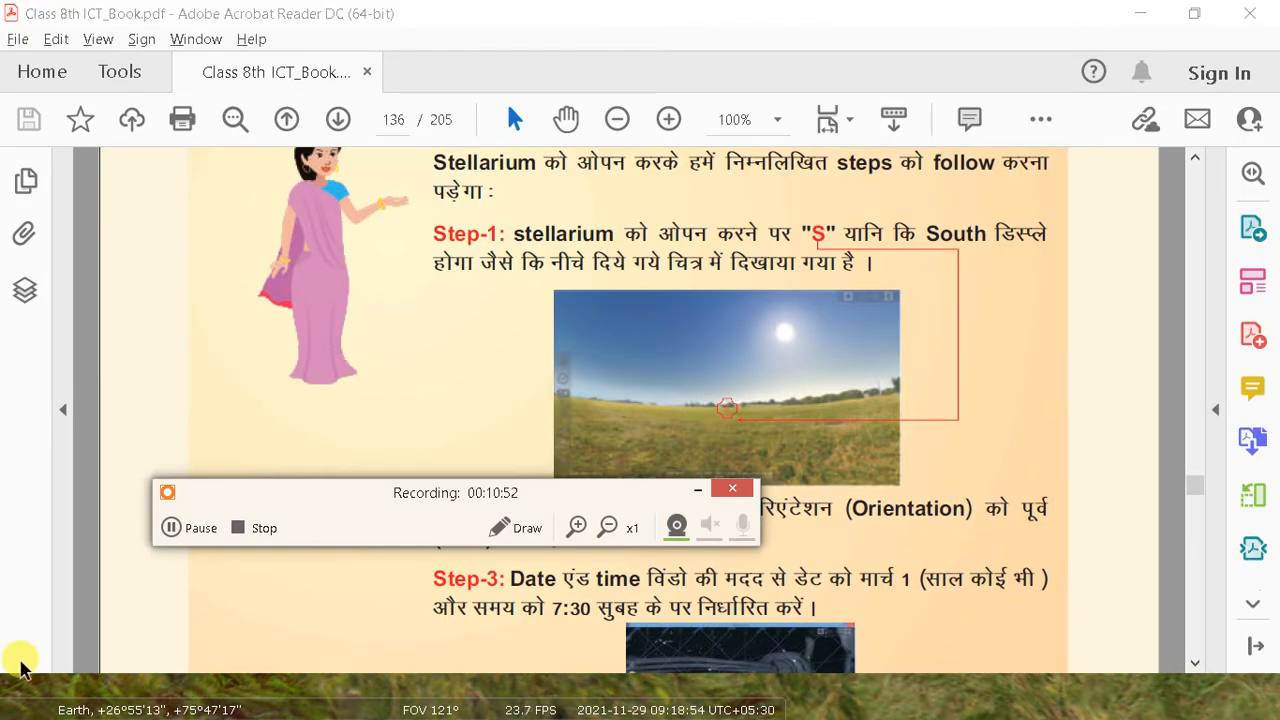
{"action": "left_click", "coordinate": [18, 700]}
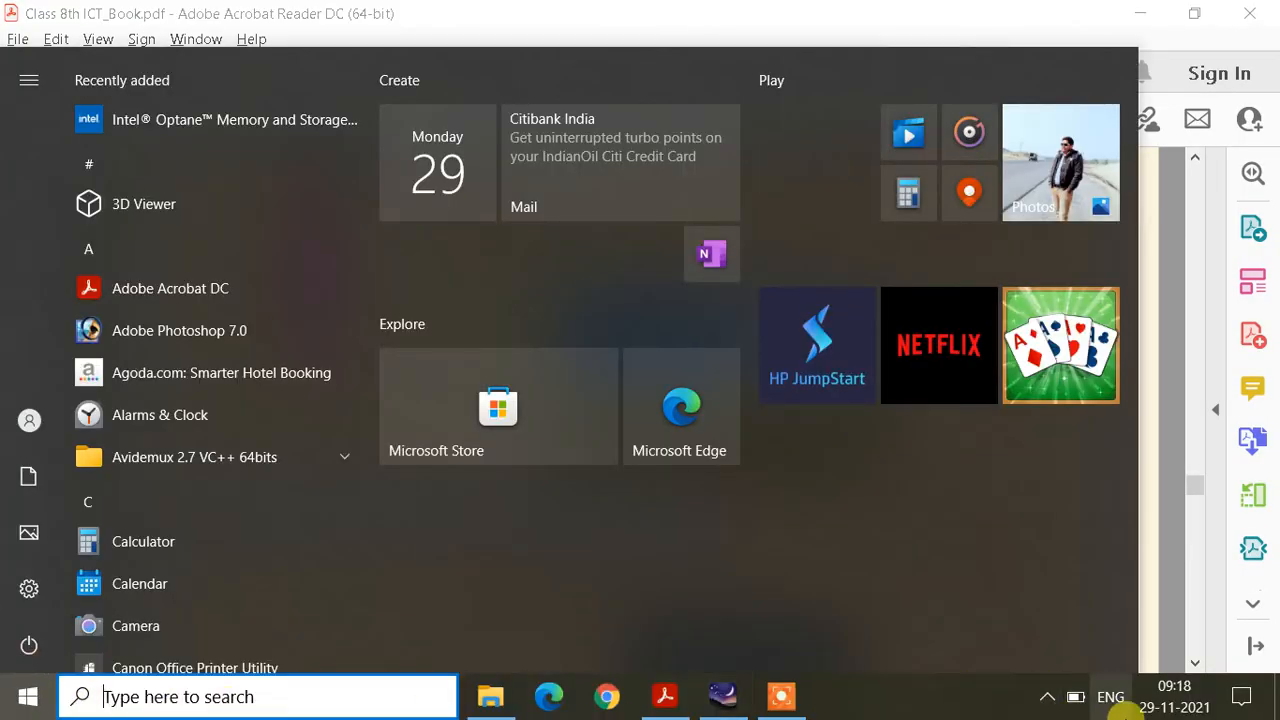
{"action": "mouse_move", "coordinate": [1175, 697]}
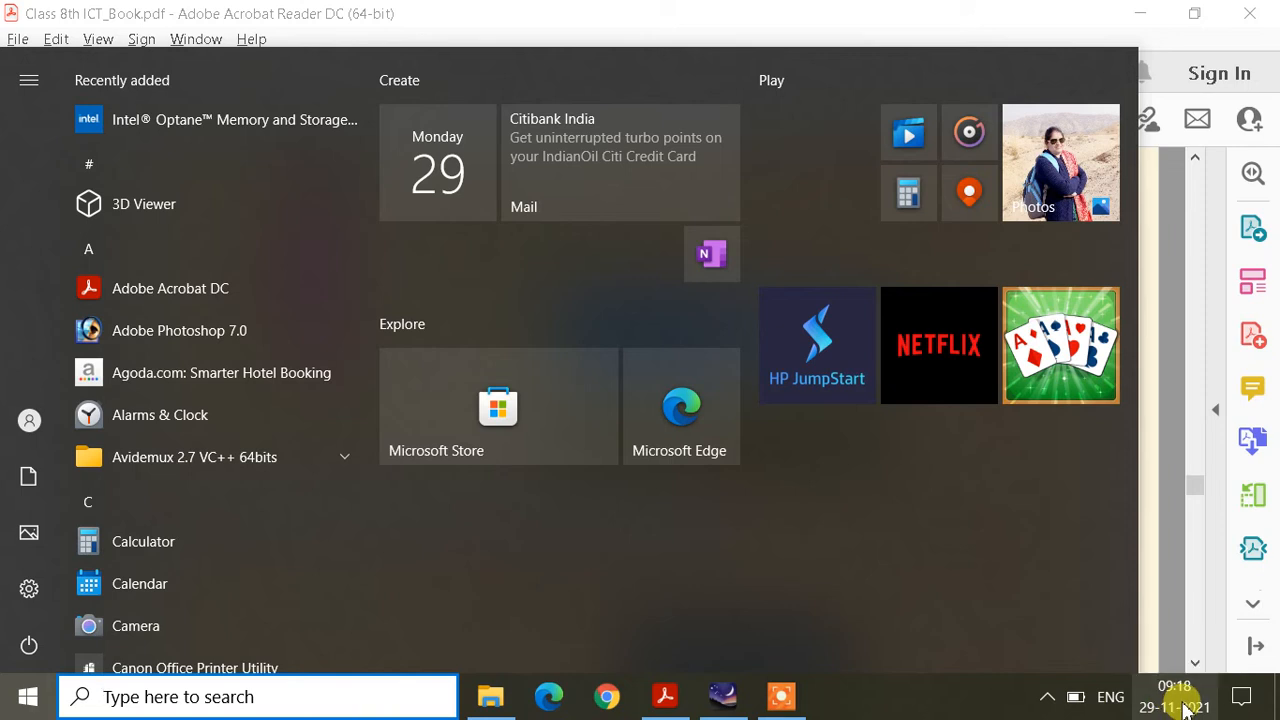
{"action": "left_click", "coordinate": [1183, 707]}
{"action": "left_click", "coordinate": [1183, 707]}
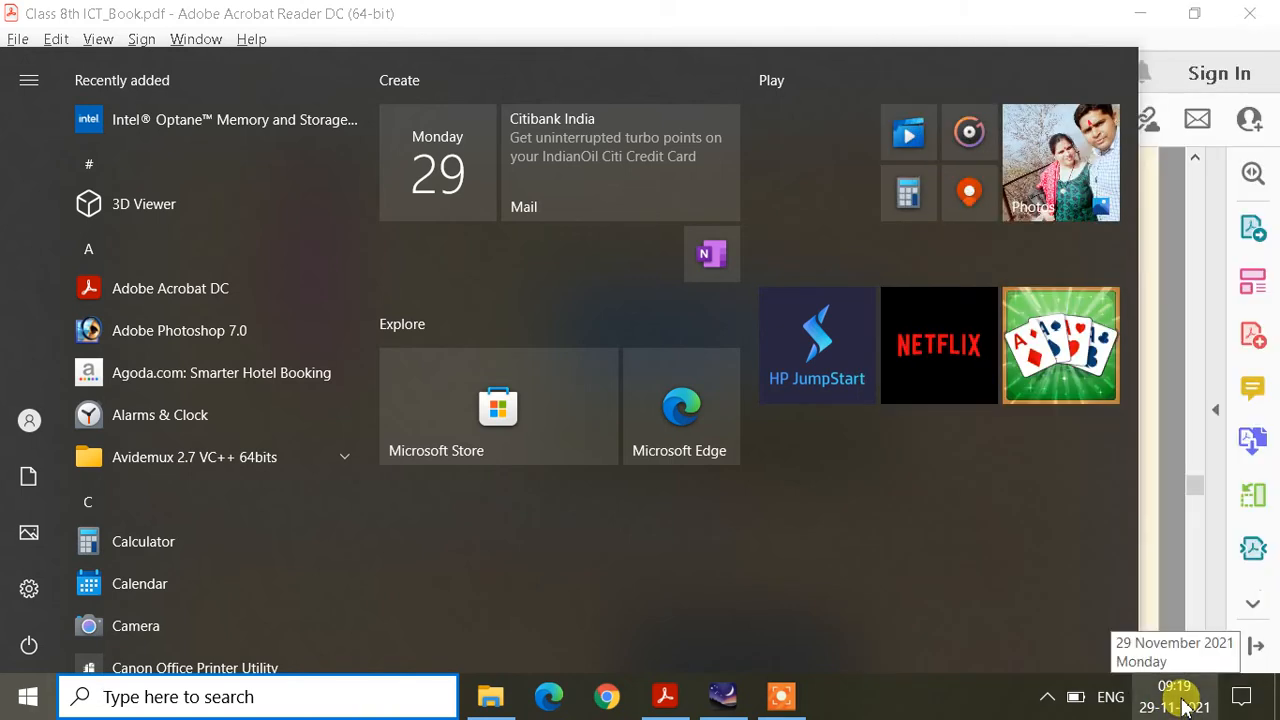
{"action": "right_click", "coordinate": [1185, 706]}
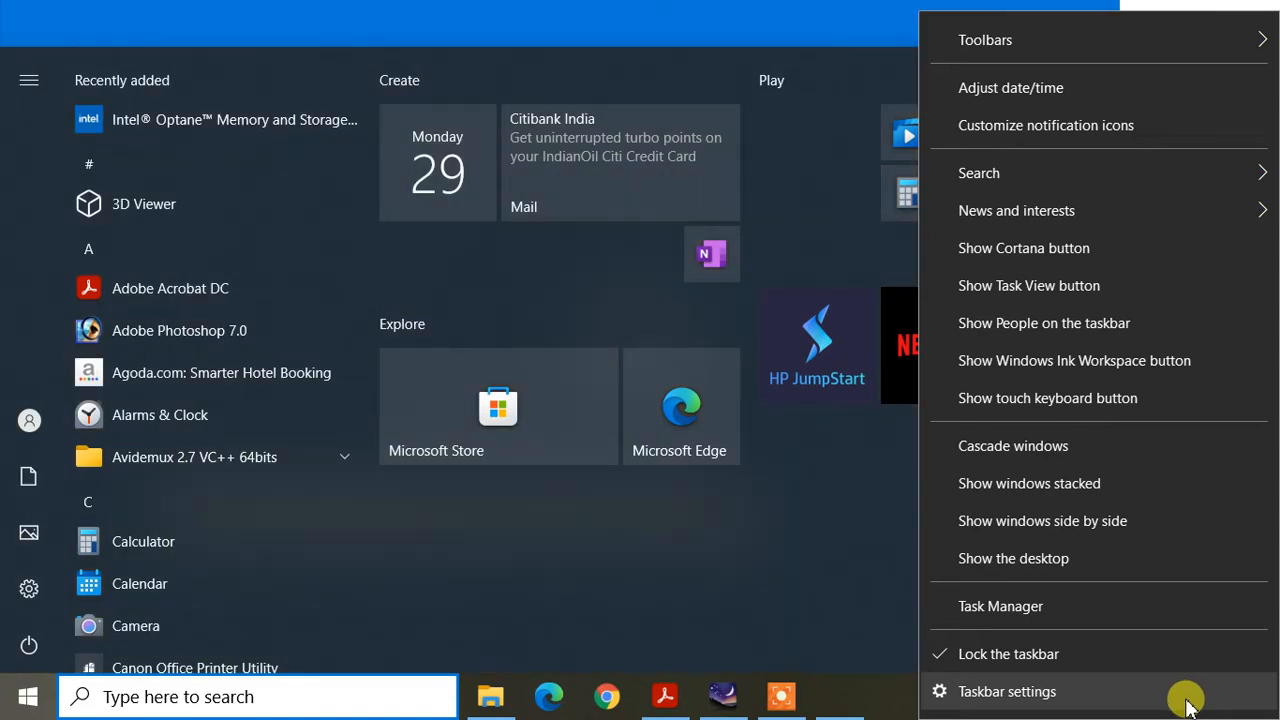
{"action": "left_click", "coordinate": [1022, 92]}
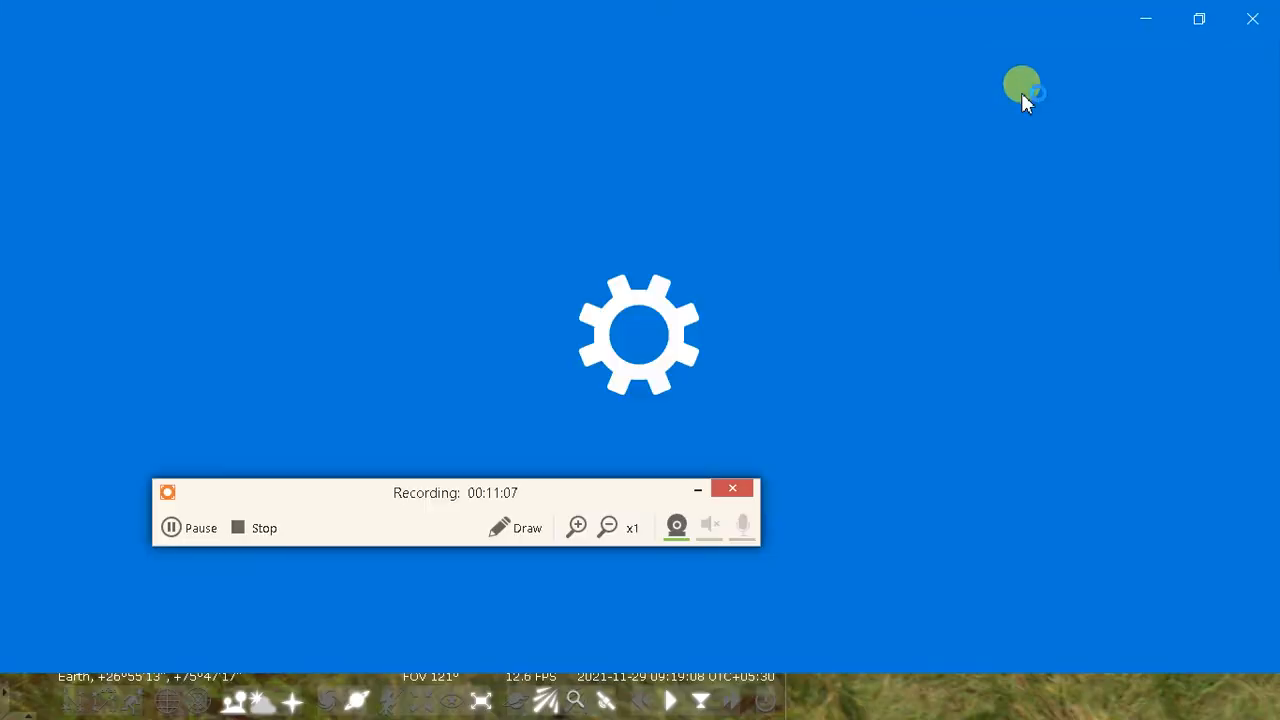
{"action": "left_click", "coordinate": [1252, 18]}
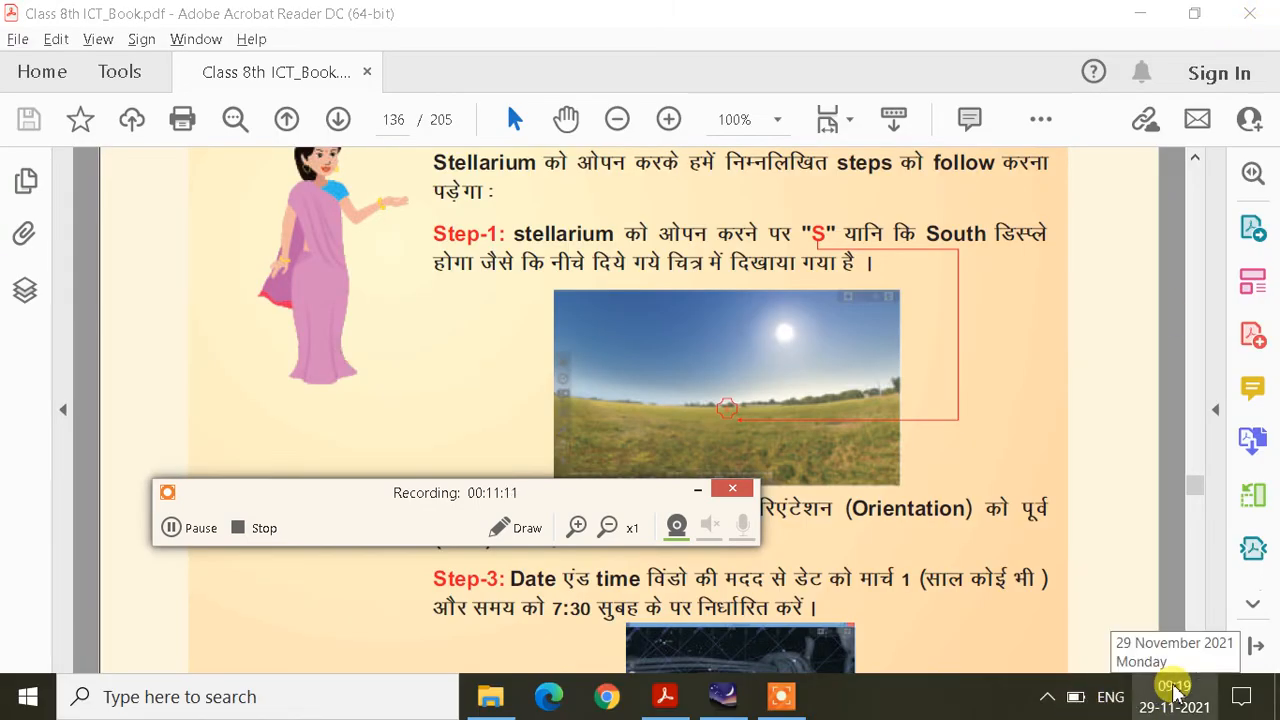
Open the Windows date and time settings and turn off setting the time automatically
{"action": "right_click", "coordinate": [1180, 693]}
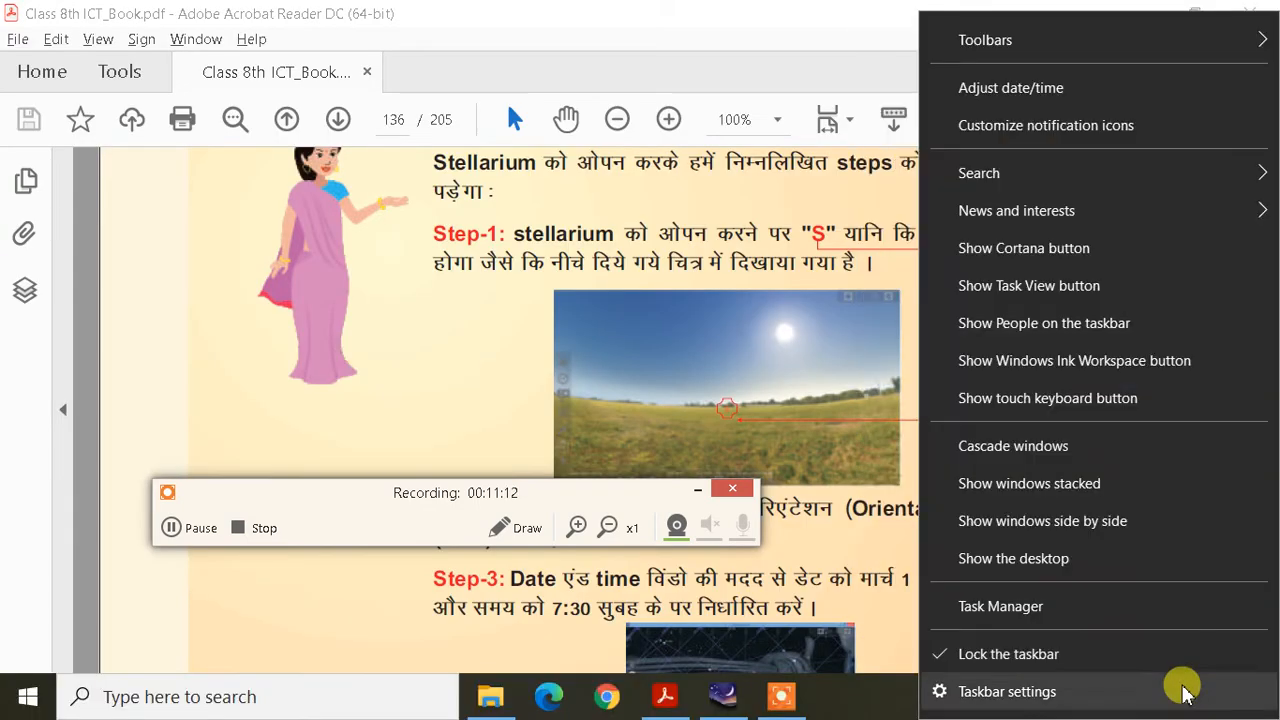
{"action": "left_click", "coordinate": [1106, 100]}
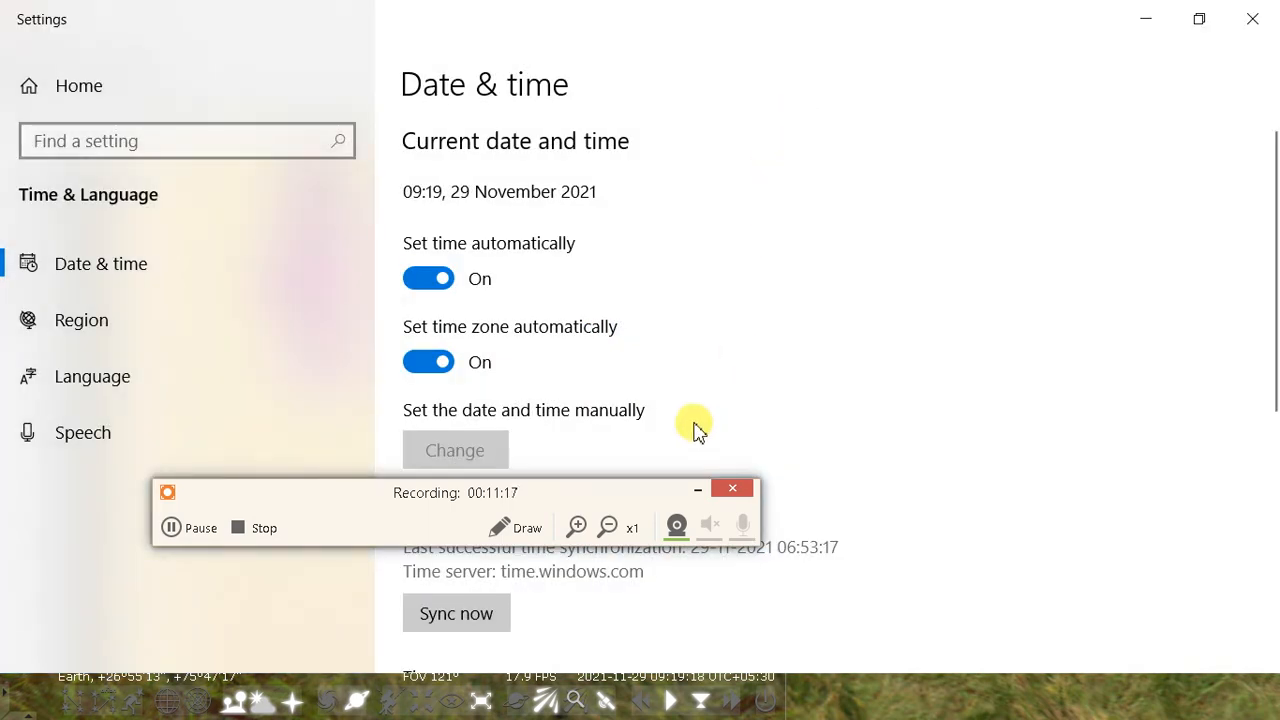
{"action": "left_click_drag", "start_coordinate": [652, 488], "coordinate": [1072, 228]}
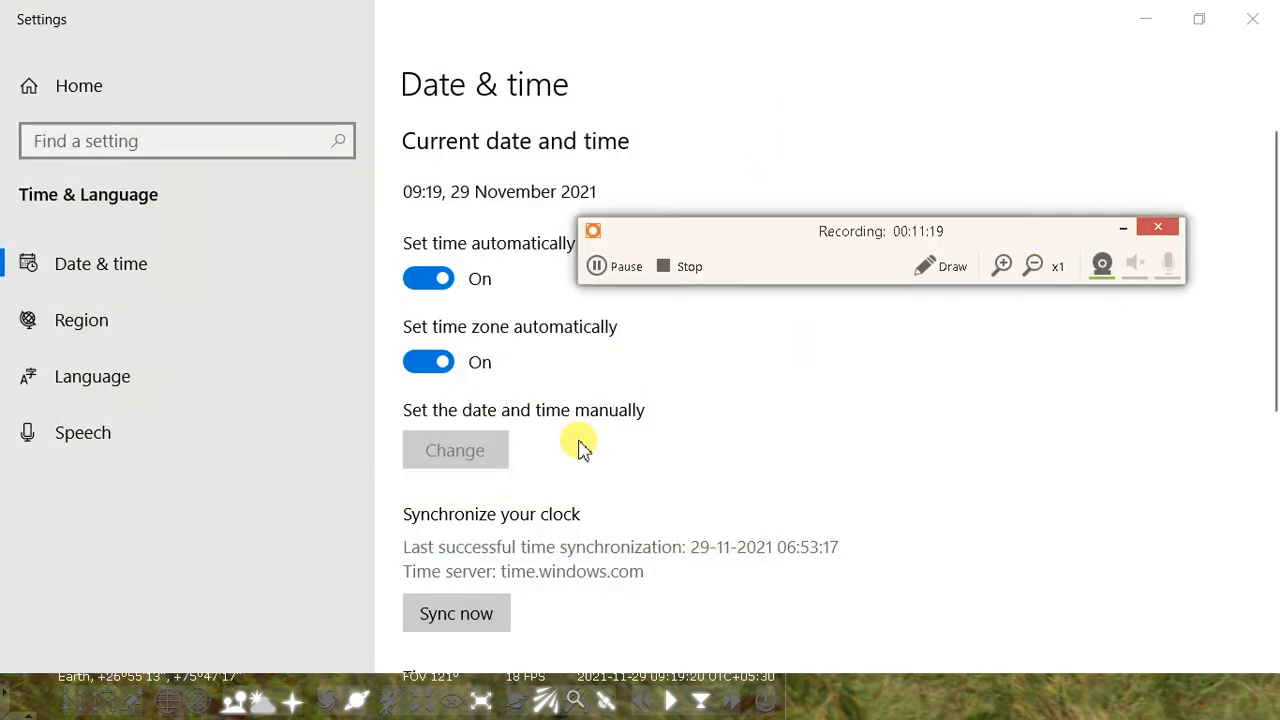
{"action": "left_click", "coordinate": [423, 278]}
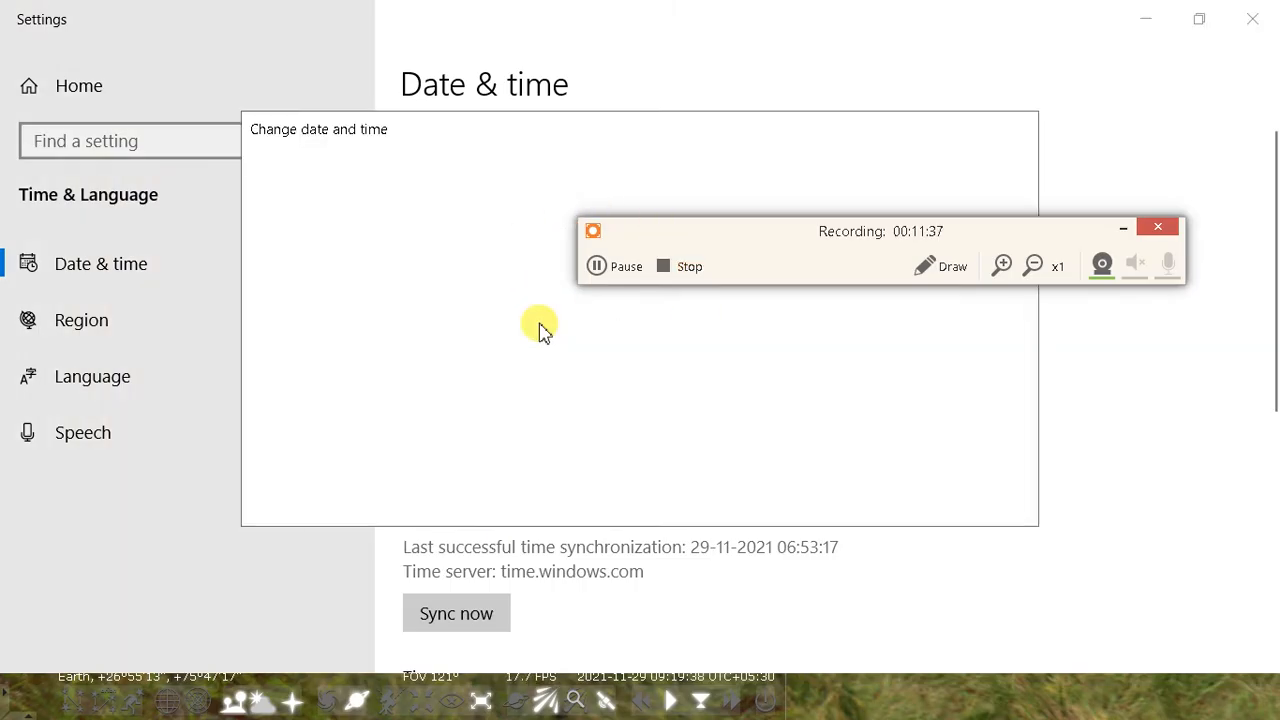
Manually set the system clock's hour to 13 and switch to Stellarium to view the sky at that time
{"action": "left_click", "coordinate": [332, 276]}
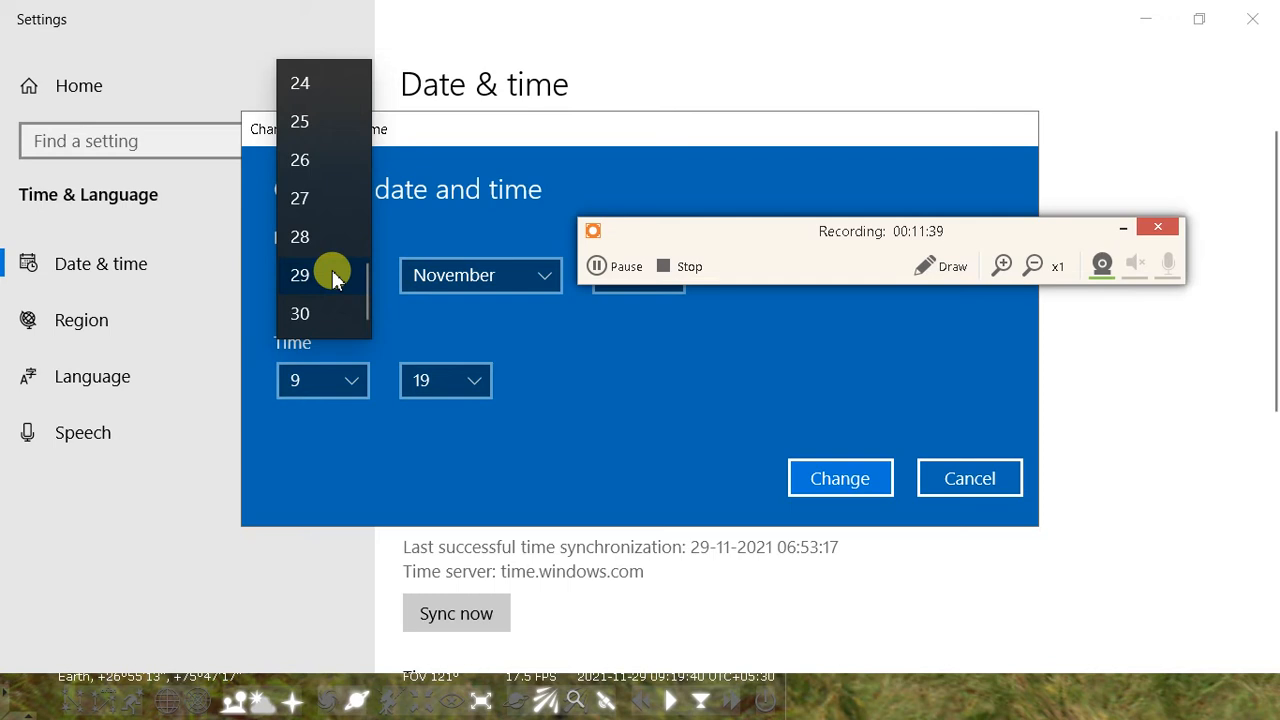
{"action": "left_click", "coordinate": [663, 350]}
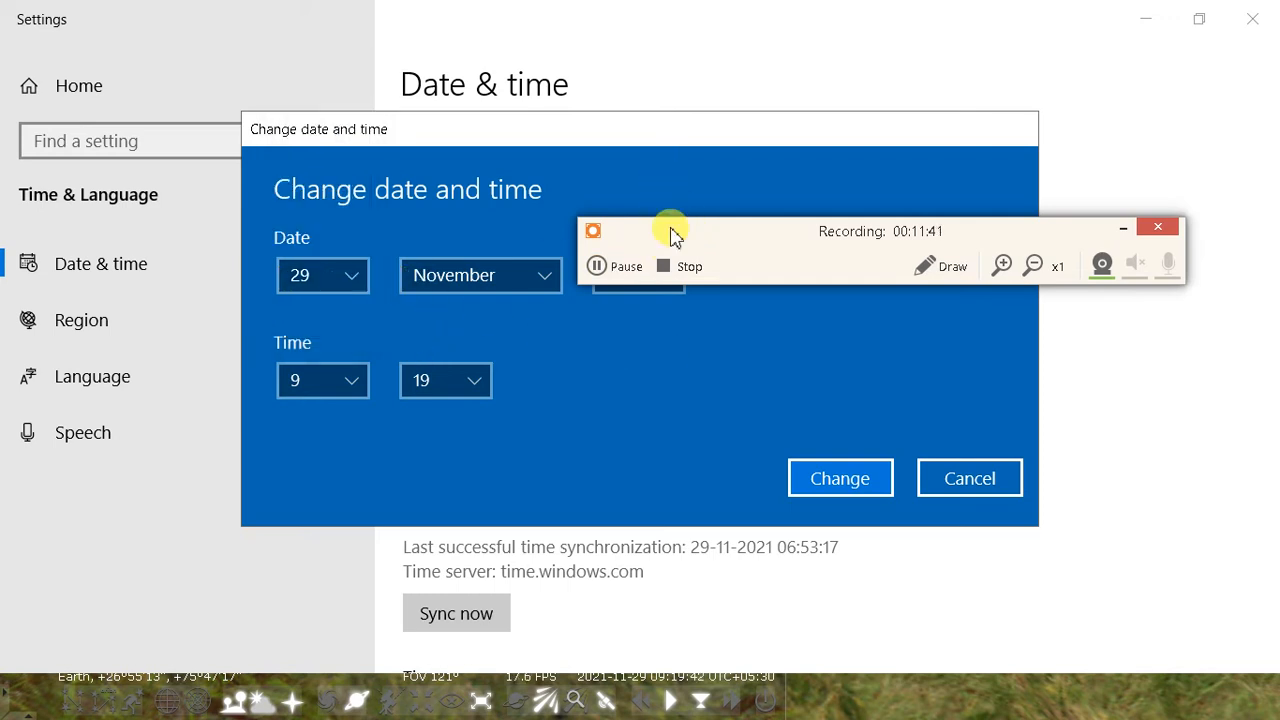
{"action": "left_click_drag", "start_coordinate": [672, 234], "coordinate": [674, 234]}
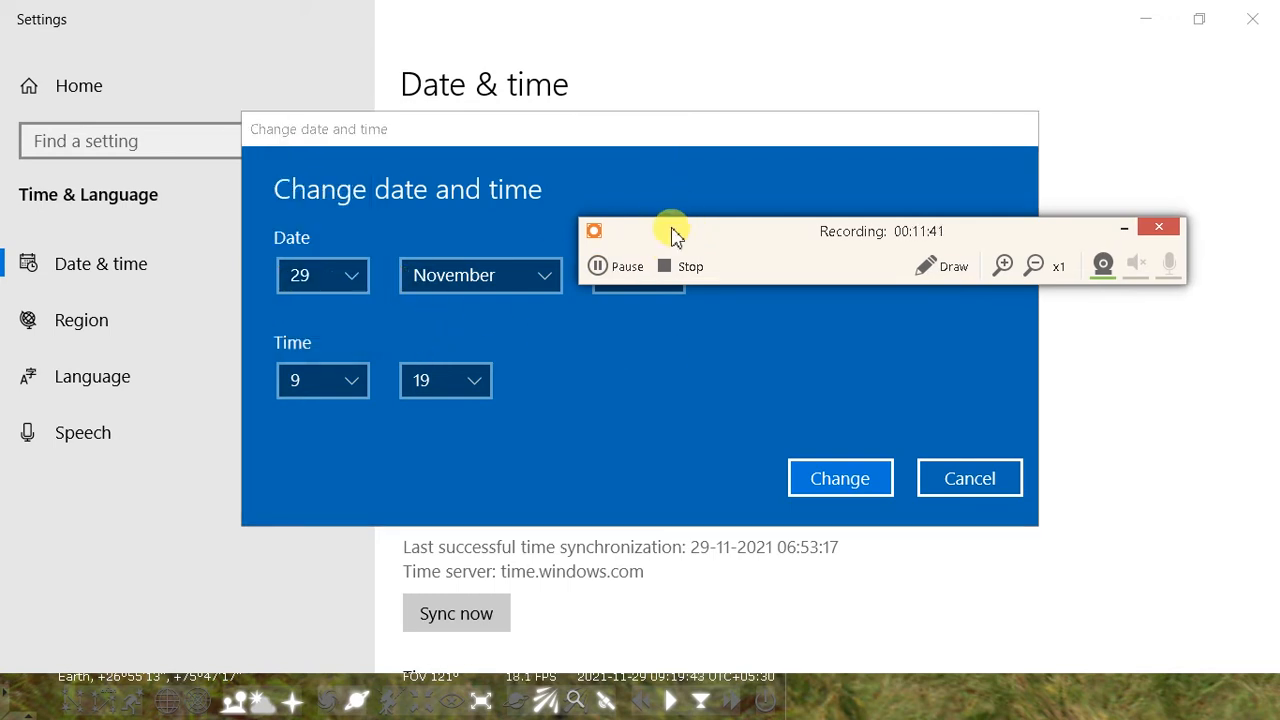
{"action": "left_click", "coordinate": [352, 381]}
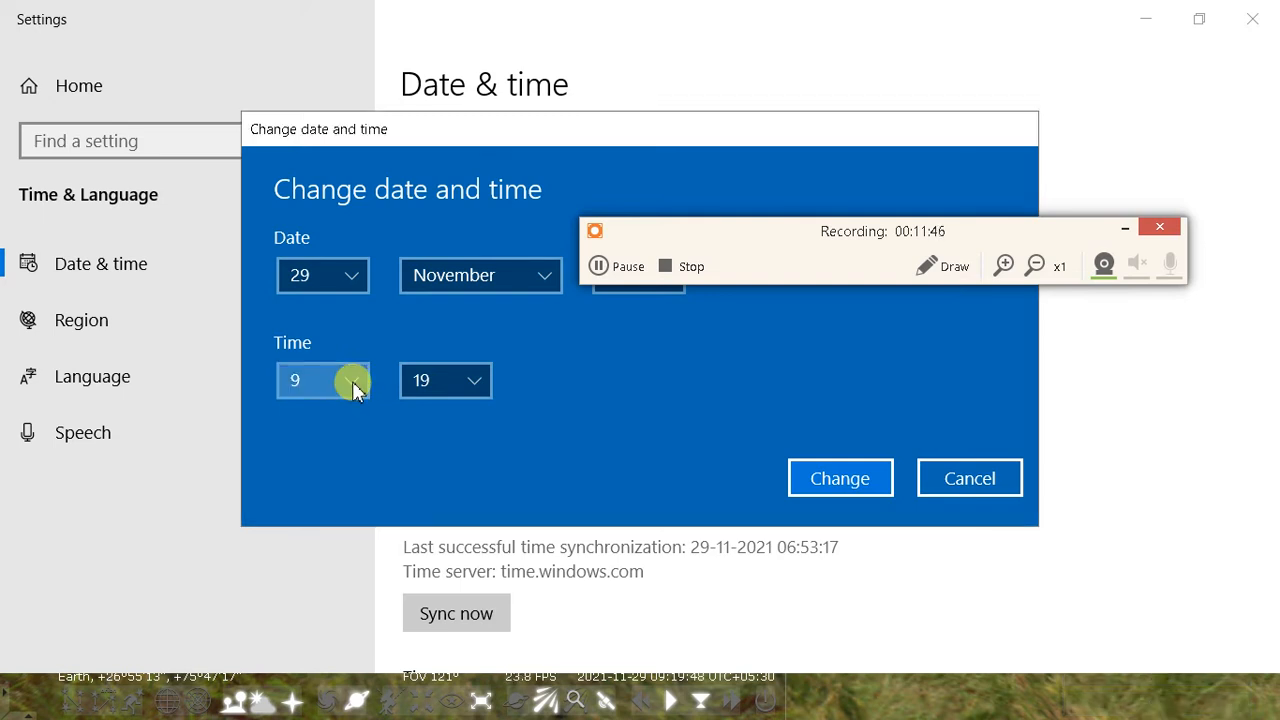
{"action": "scroll", "coordinate": [352, 390], "scroll_direction": "down", "scroll_amount": 2}
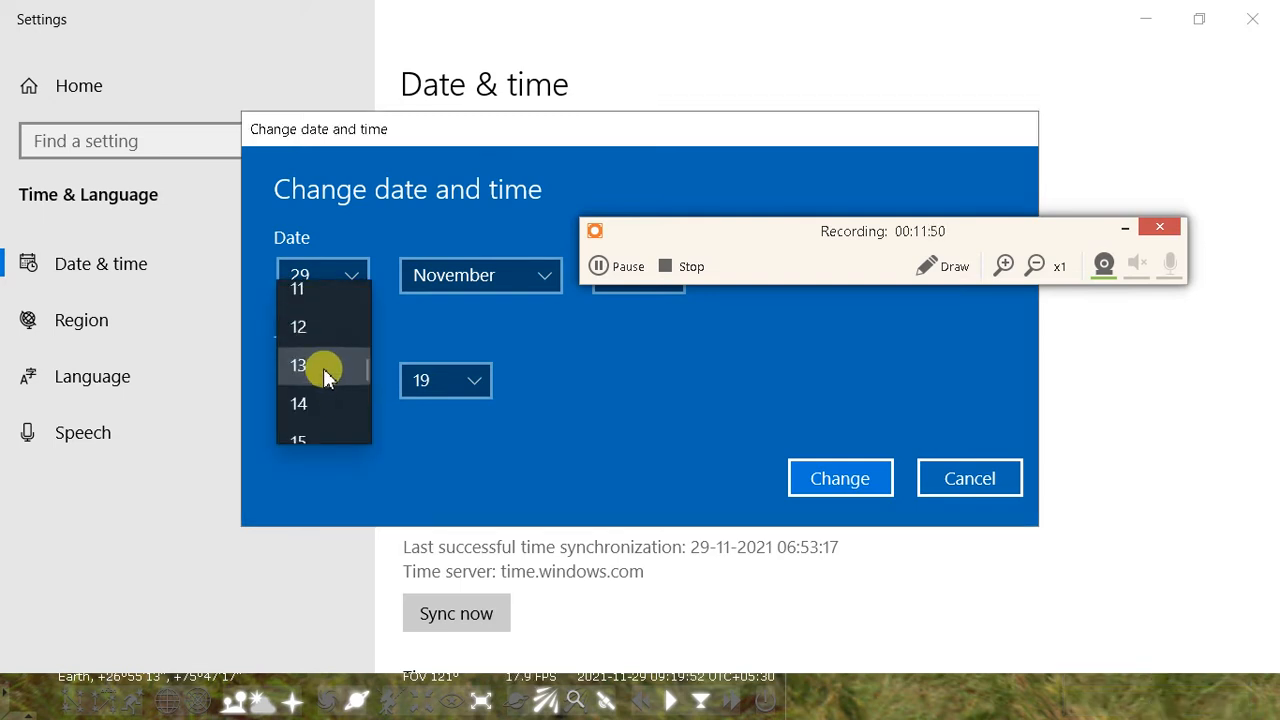
{"action": "left_click", "coordinate": [323, 368]}
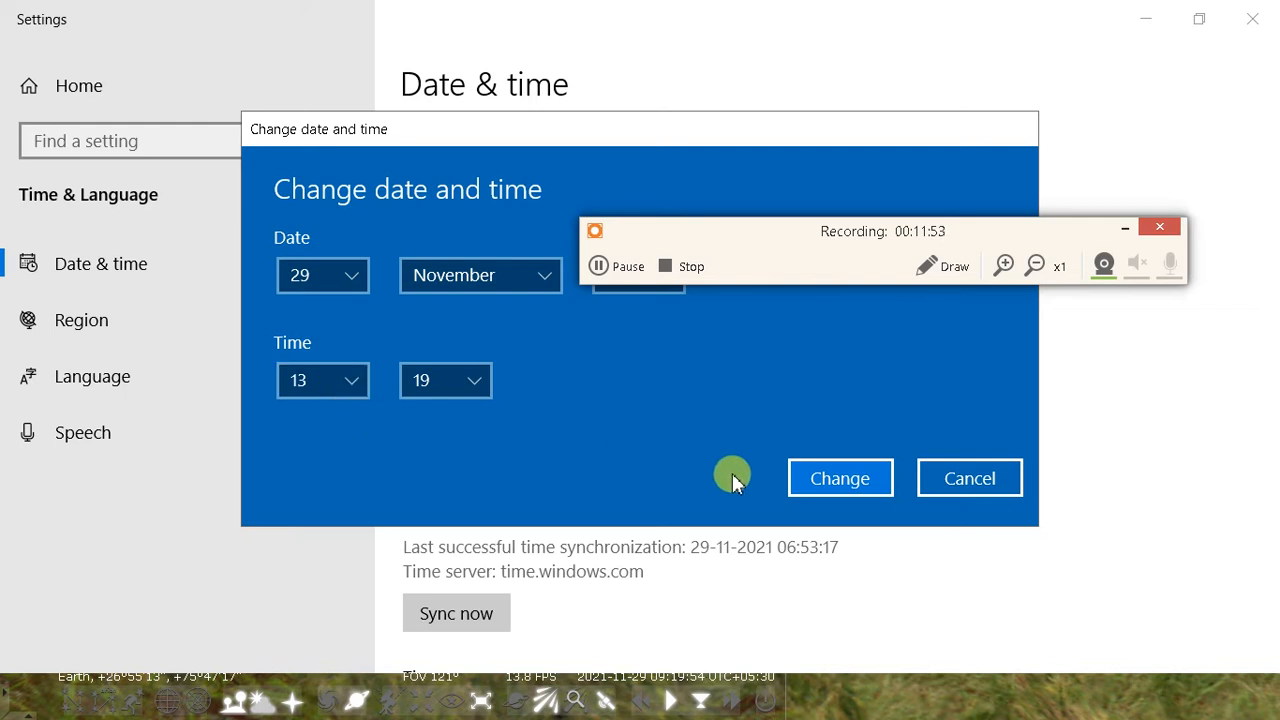
{"action": "left_click", "coordinate": [851, 479]}
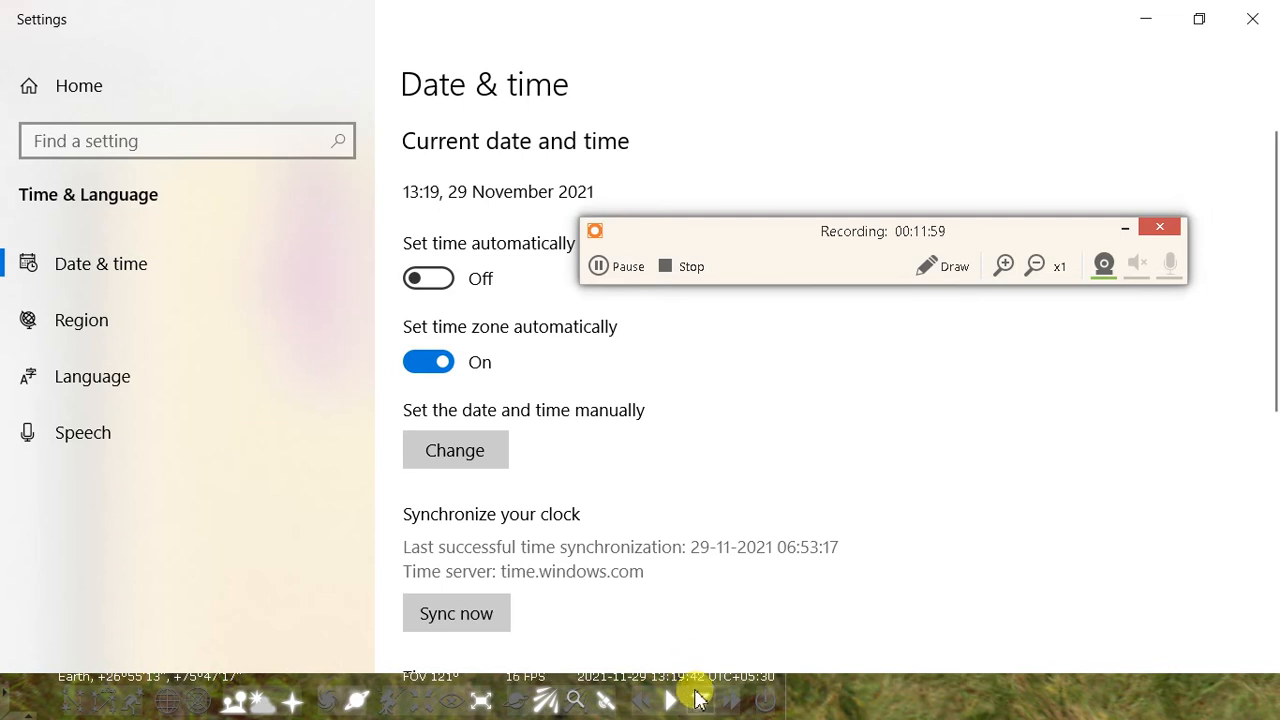
{"action": "key", "text": "alt+Tab"}
{"action": "key", "text": "Tab"}
{"action": "key", "text": "Tab"}
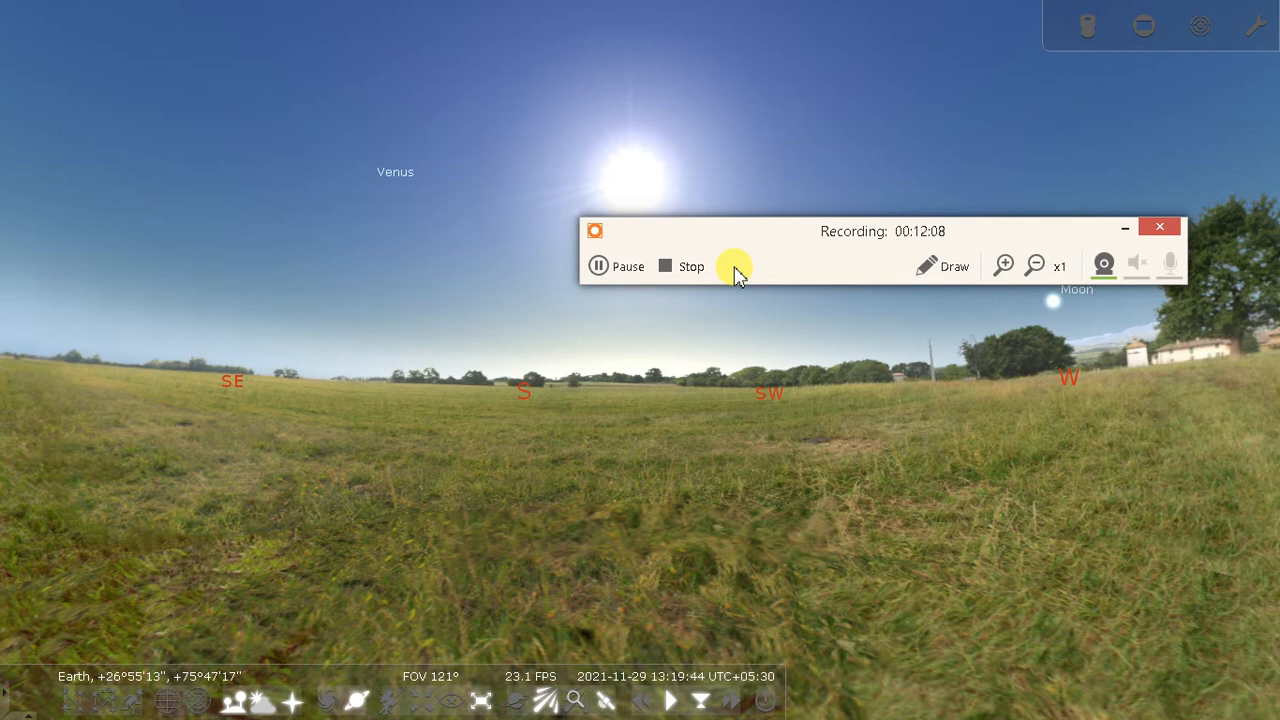
Return to the Windows date and time settings, set the clock's hour to 20 and view the resulting sky in Stellarium
{"action": "key", "text": "alt+Tab"}
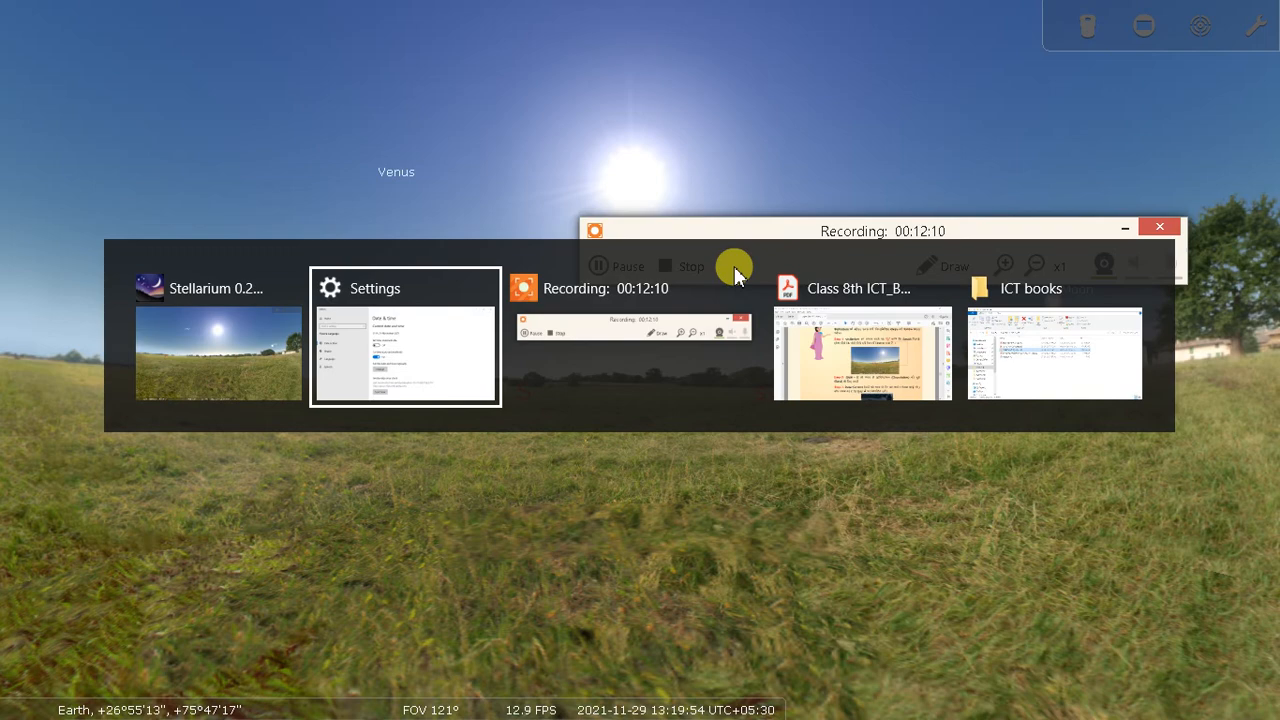
{"action": "key", "text": "Escape"}
{"action": "key", "text": "alt+Tab"}
{"action": "left_click", "coordinate": [466, 447]}
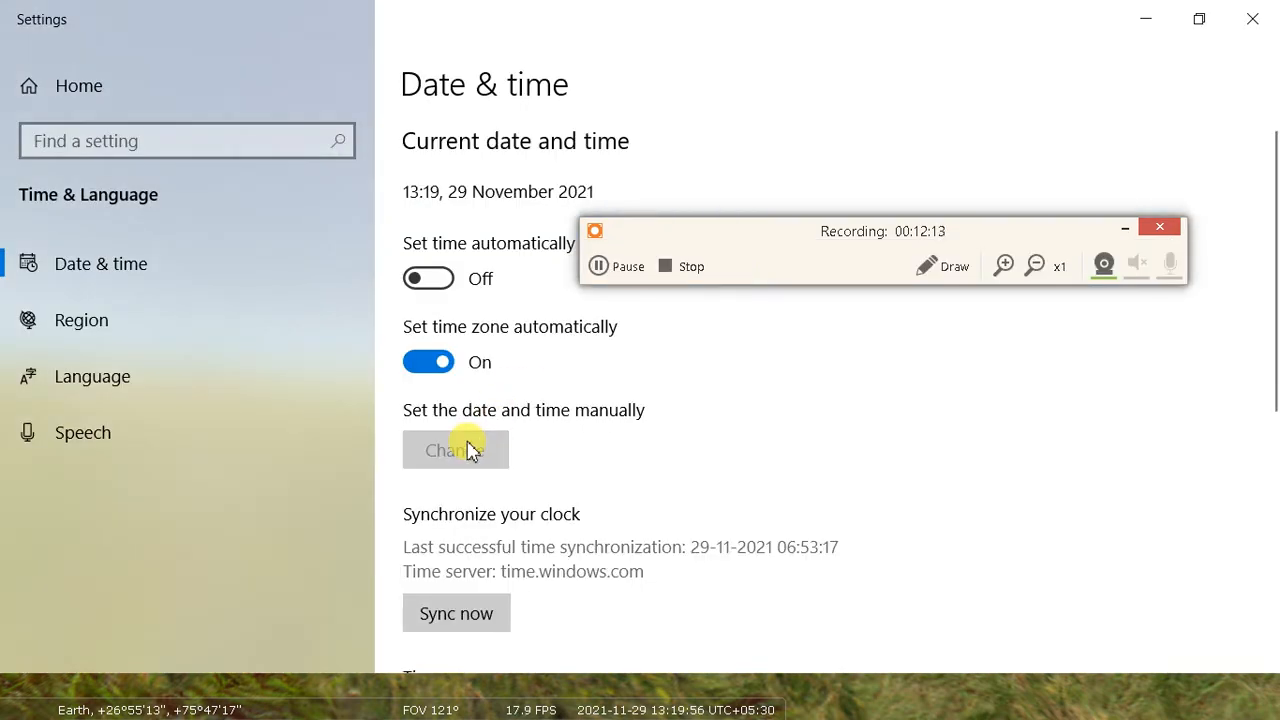
{"action": "left_click", "coordinate": [529, 494]}
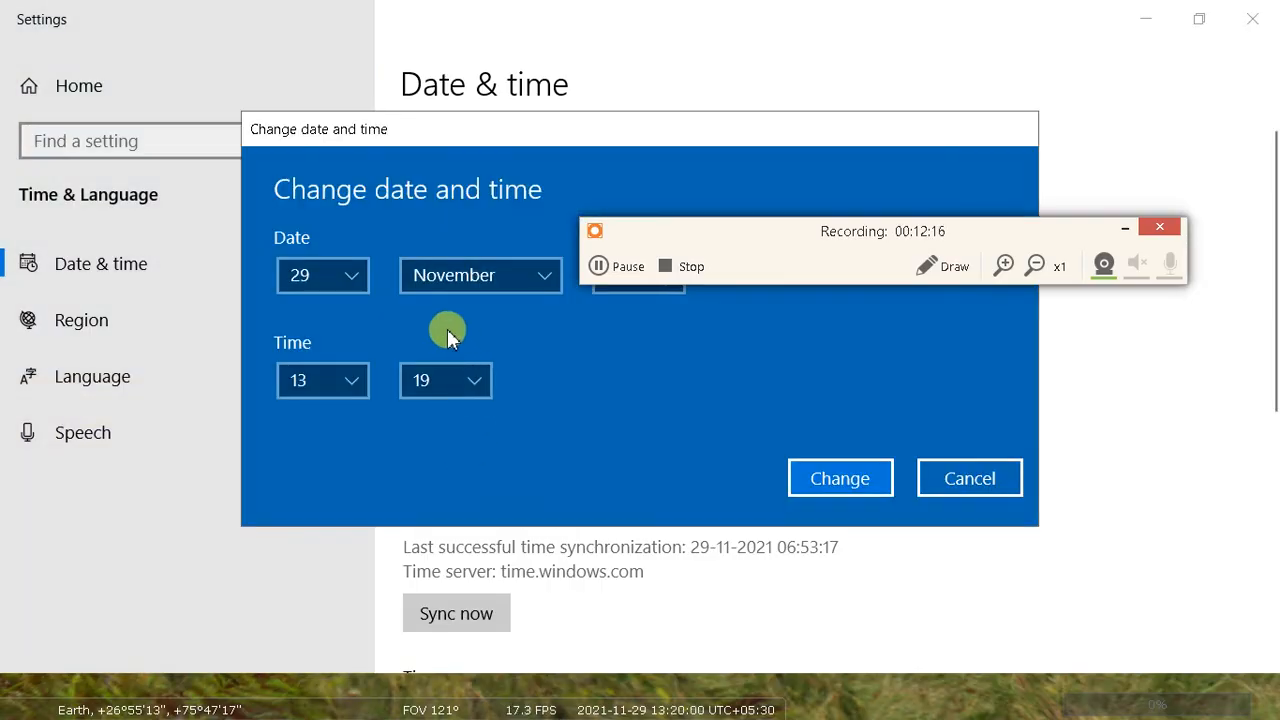
{"action": "left_click", "coordinate": [346, 386]}
{"action": "scroll", "coordinate": [336, 400], "scroll_direction": "down", "scroll_amount": 2}
{"action": "scroll", "coordinate": [336, 403], "scroll_direction": "down", "scroll_amount": 1}
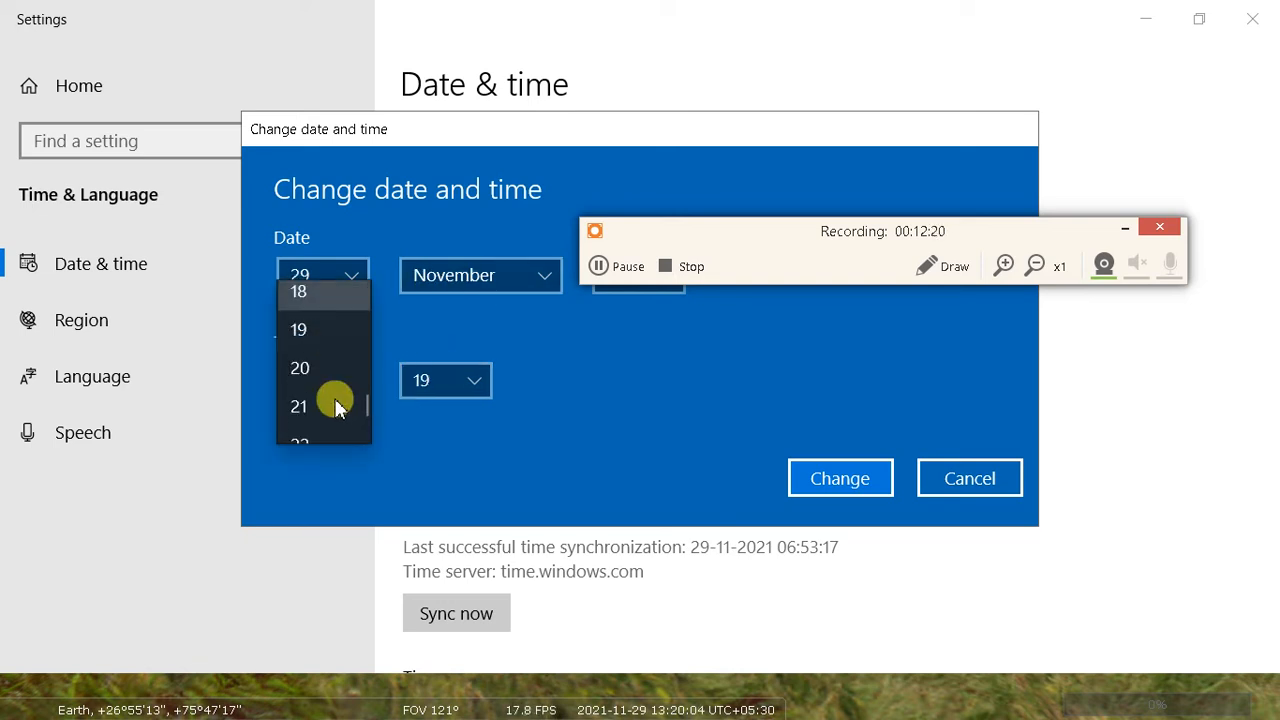
{"action": "left_click", "coordinate": [320, 370]}
{"action": "left_click", "coordinate": [829, 478]}
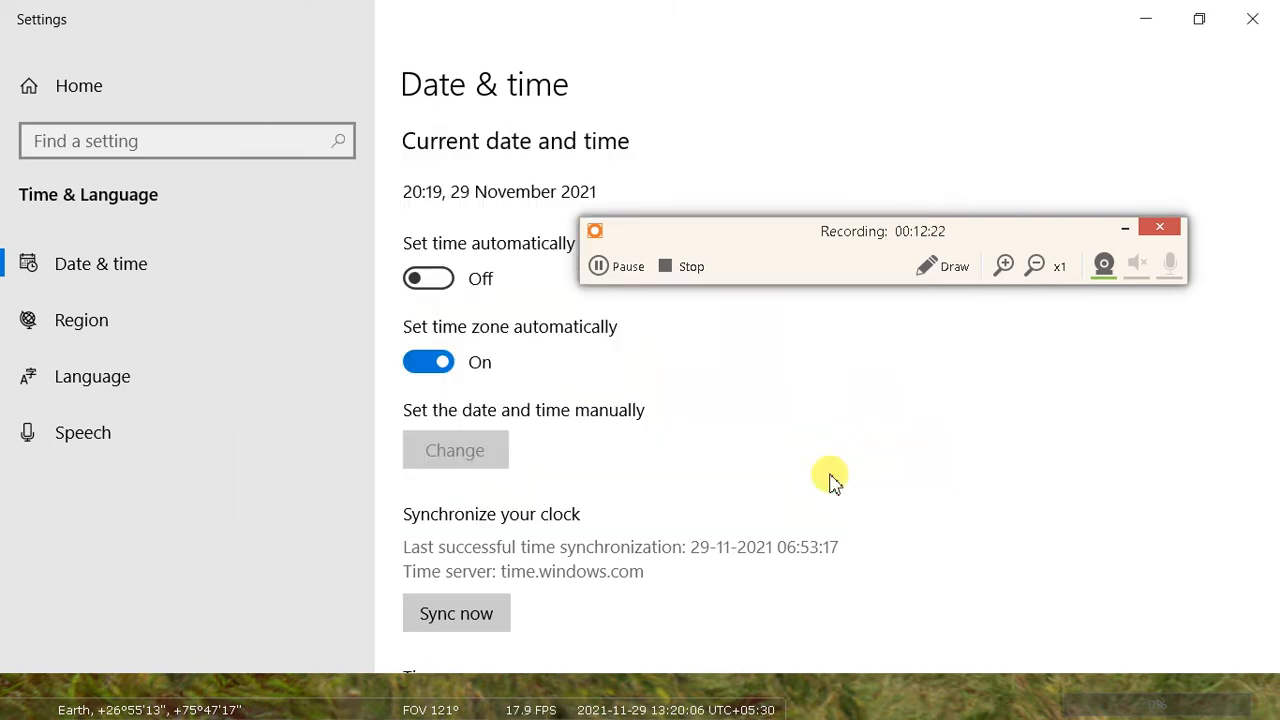
{"action": "left_click", "coordinate": [1144, 22]}
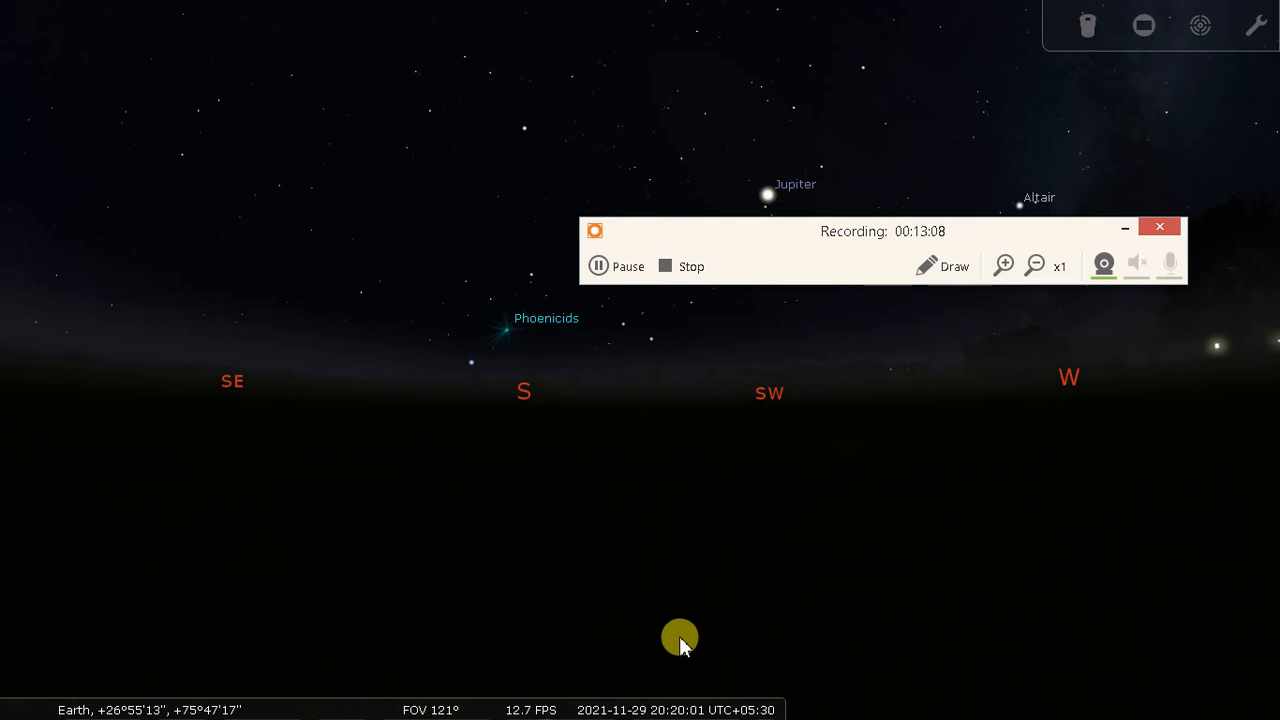
Set the system date's day to 19 in November and go back to Stellarium to view that night's sky
{"action": "key", "text": "alt+Tab"}
{"action": "left_click", "coordinate": [474, 458]}
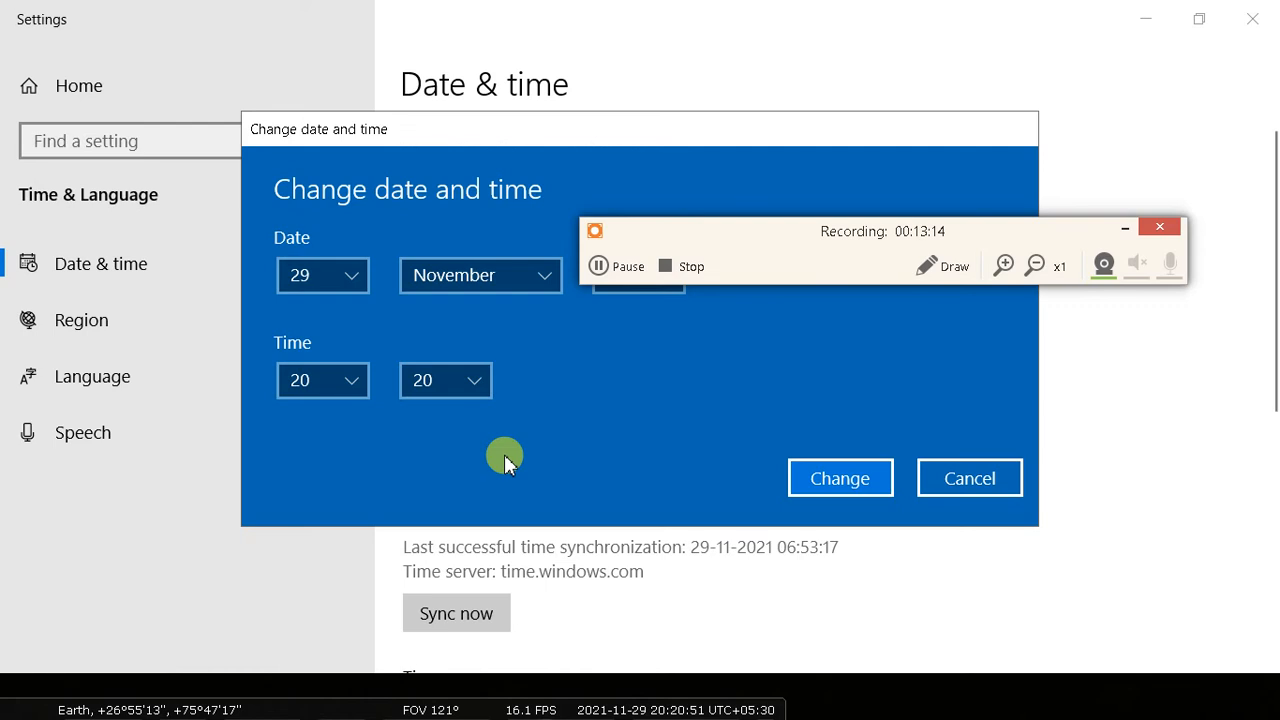
{"action": "left_click", "coordinate": [348, 275]}
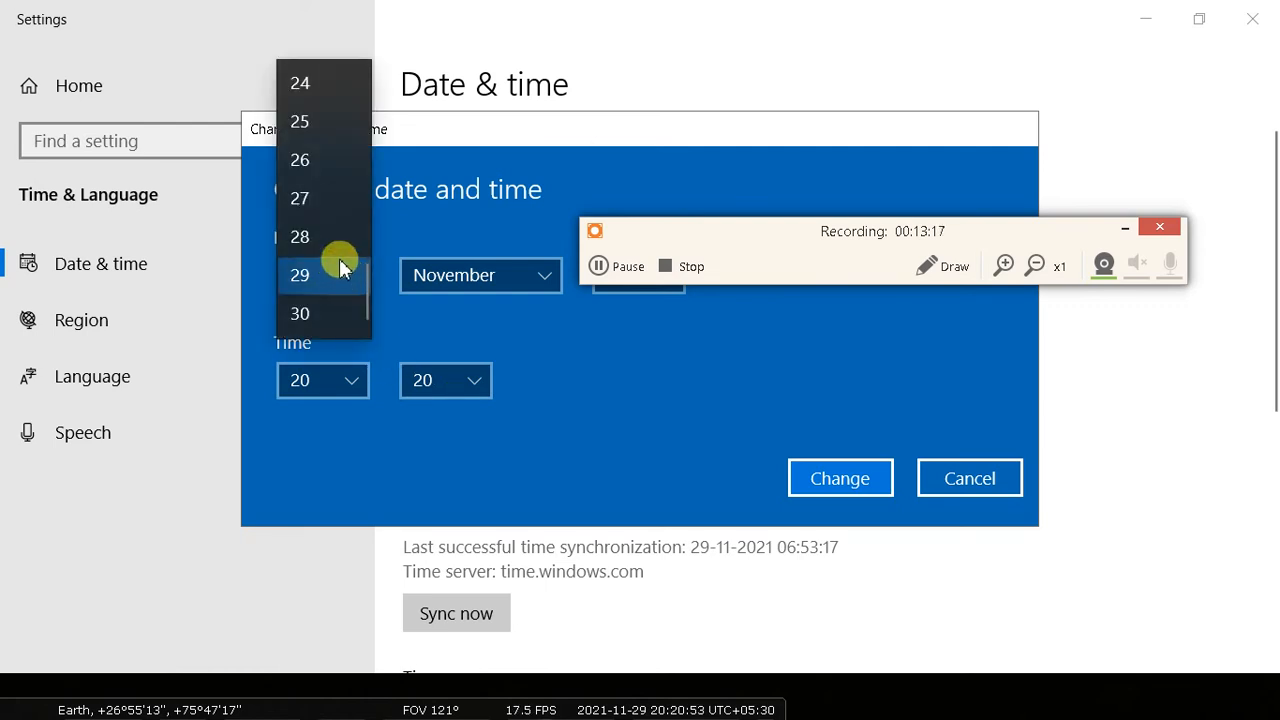
{"action": "scroll", "coordinate": [325, 185], "scroll_direction": "up", "scroll_amount": 2}
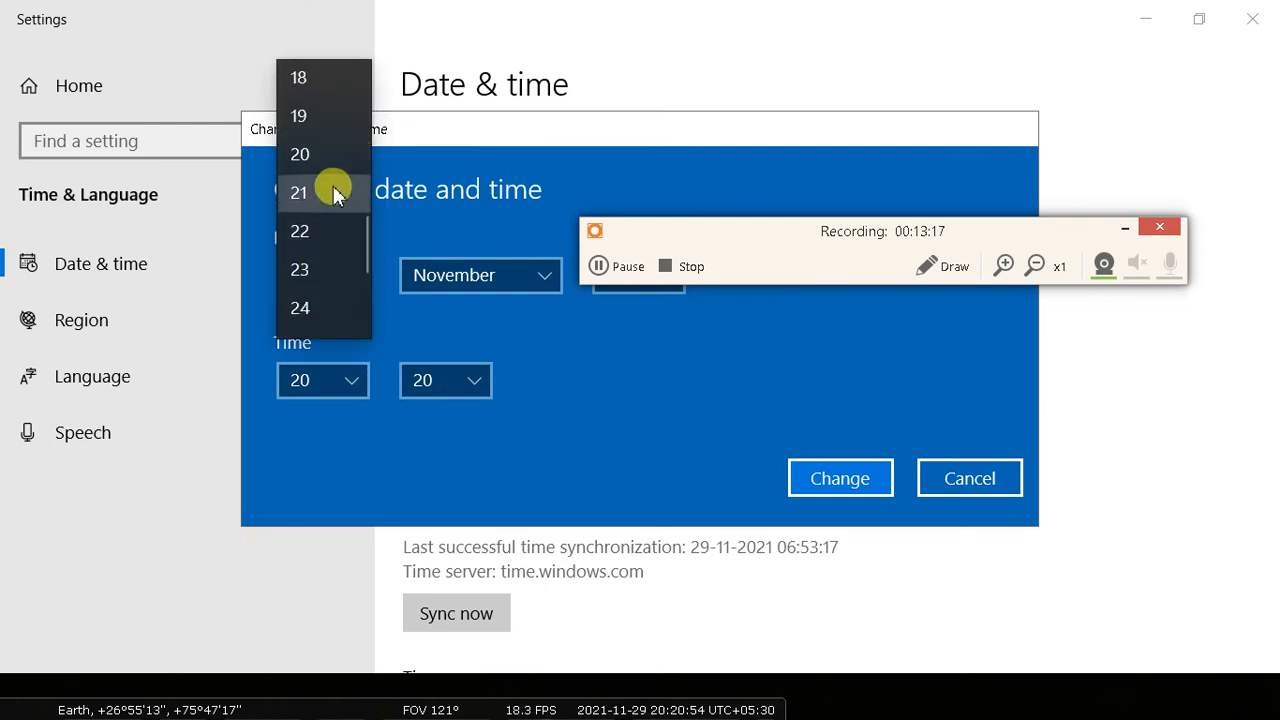
{"action": "left_click", "coordinate": [308, 116]}
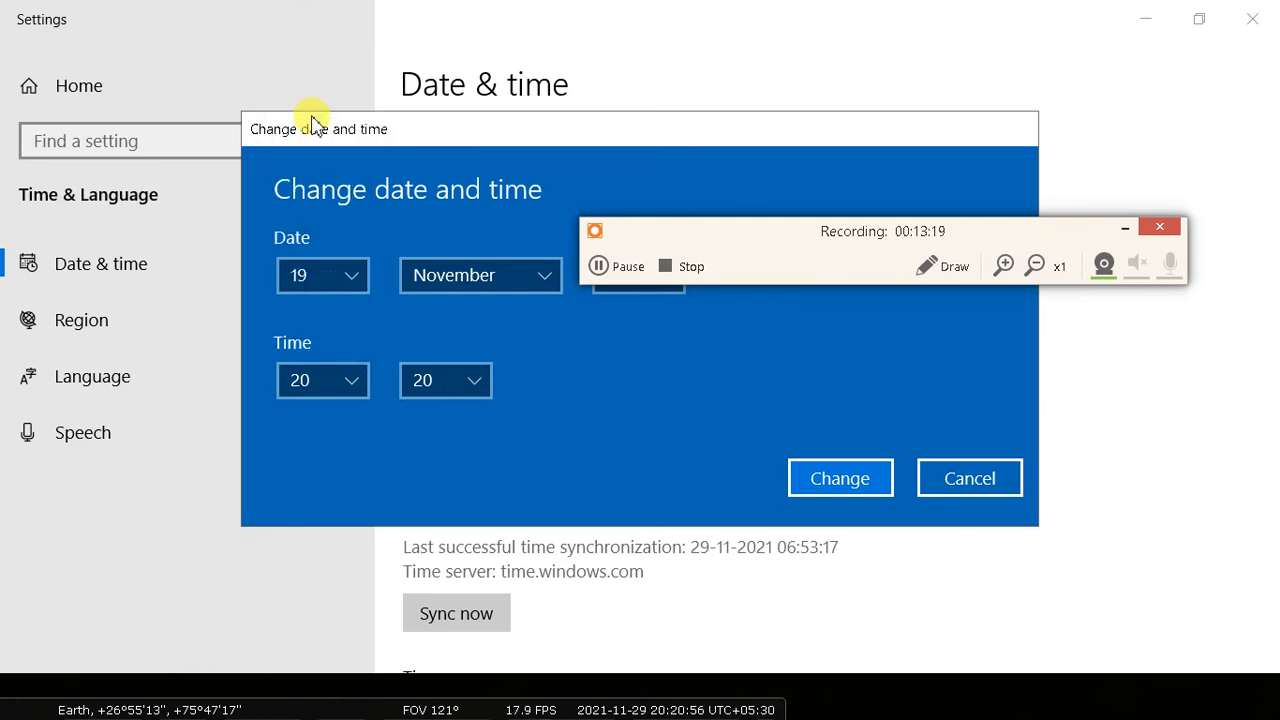
{"action": "left_click", "coordinate": [846, 474]}
{"action": "left_click", "coordinate": [1140, 20]}
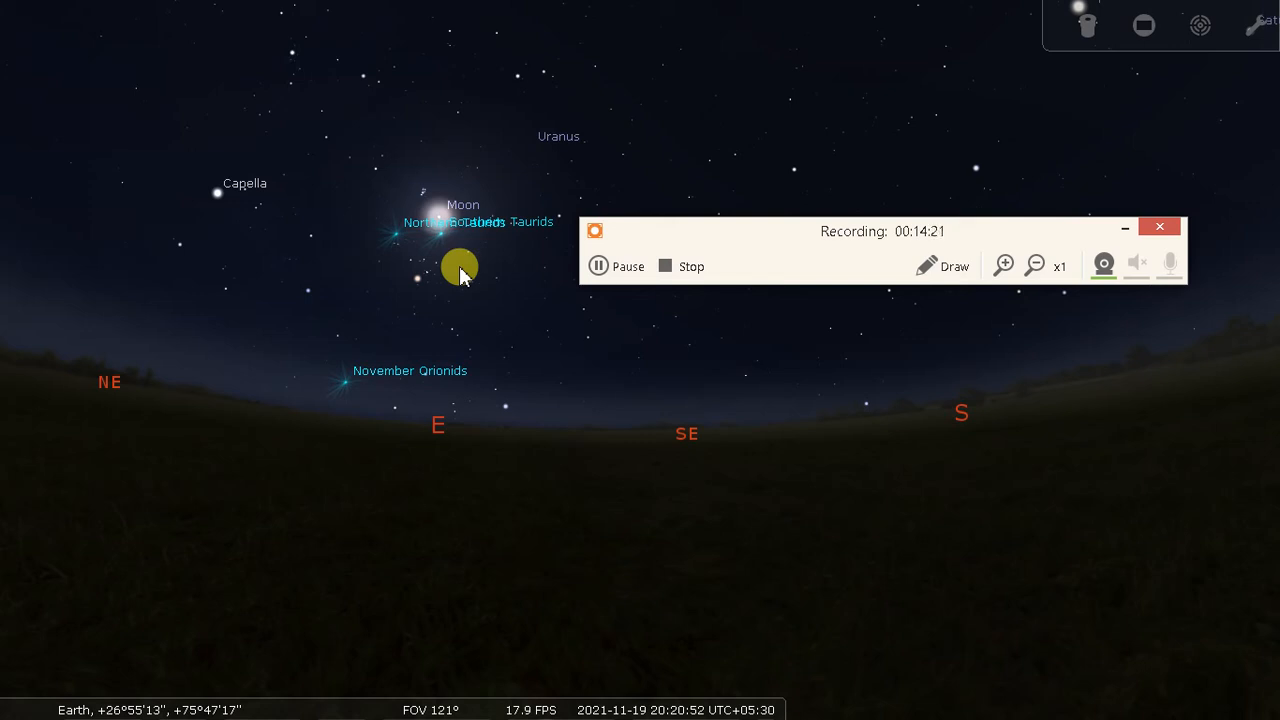
Switch to the ICT book PDF, review the remaining sunrise steps and Practice 2, and return to Stellarium
{"action": "key", "text": "alt+Tab"}
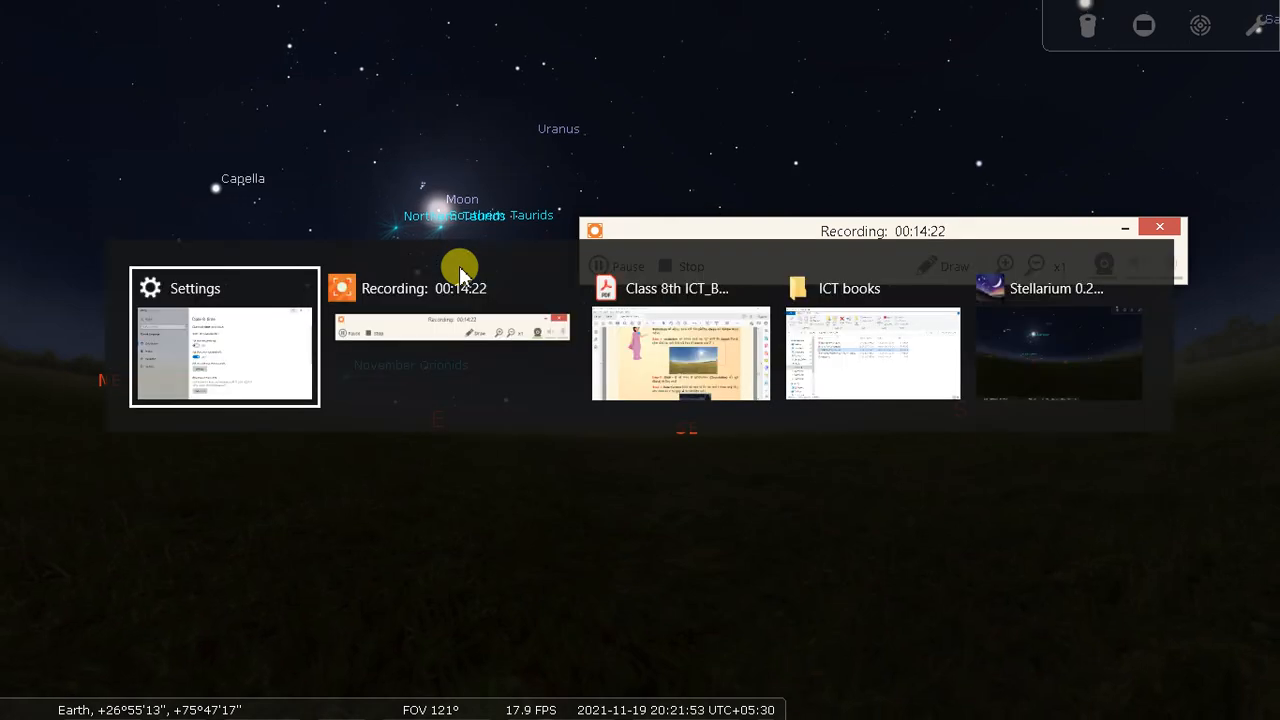
{"action": "left_click", "coordinate": [680, 352]}
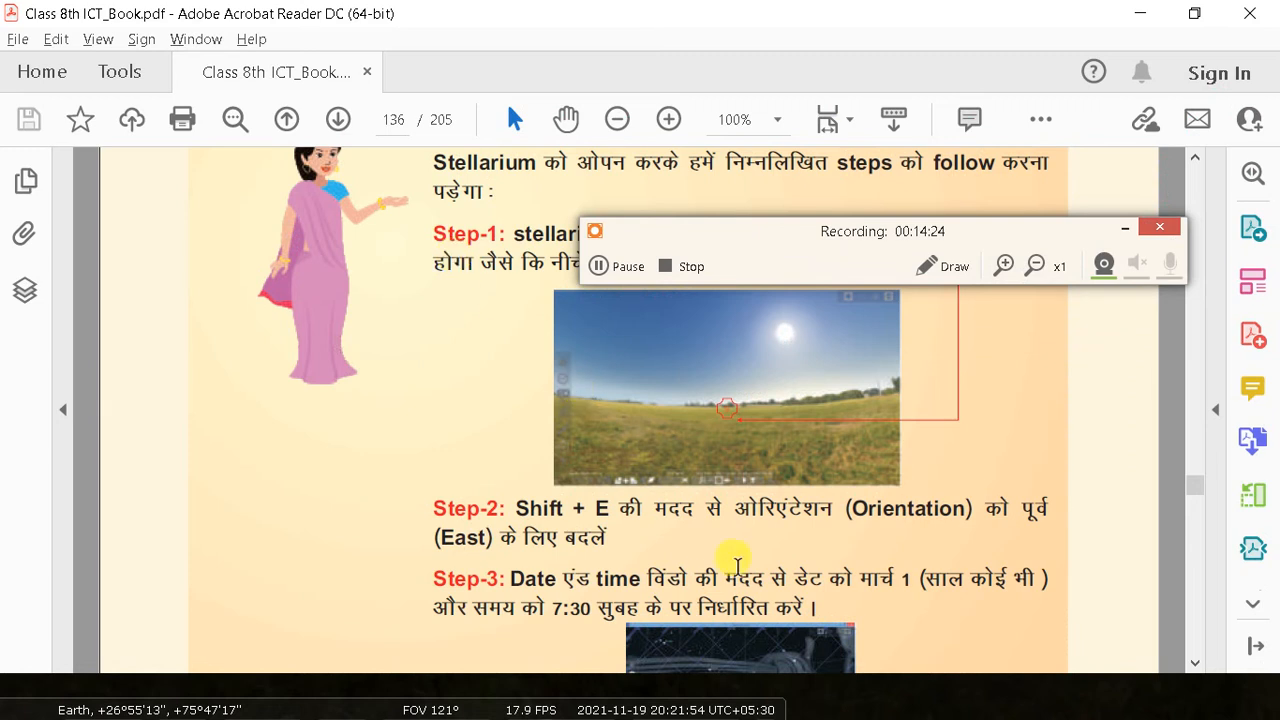
{"action": "scroll", "coordinate": [749, 576], "scroll_direction": "down", "scroll_amount": 6}
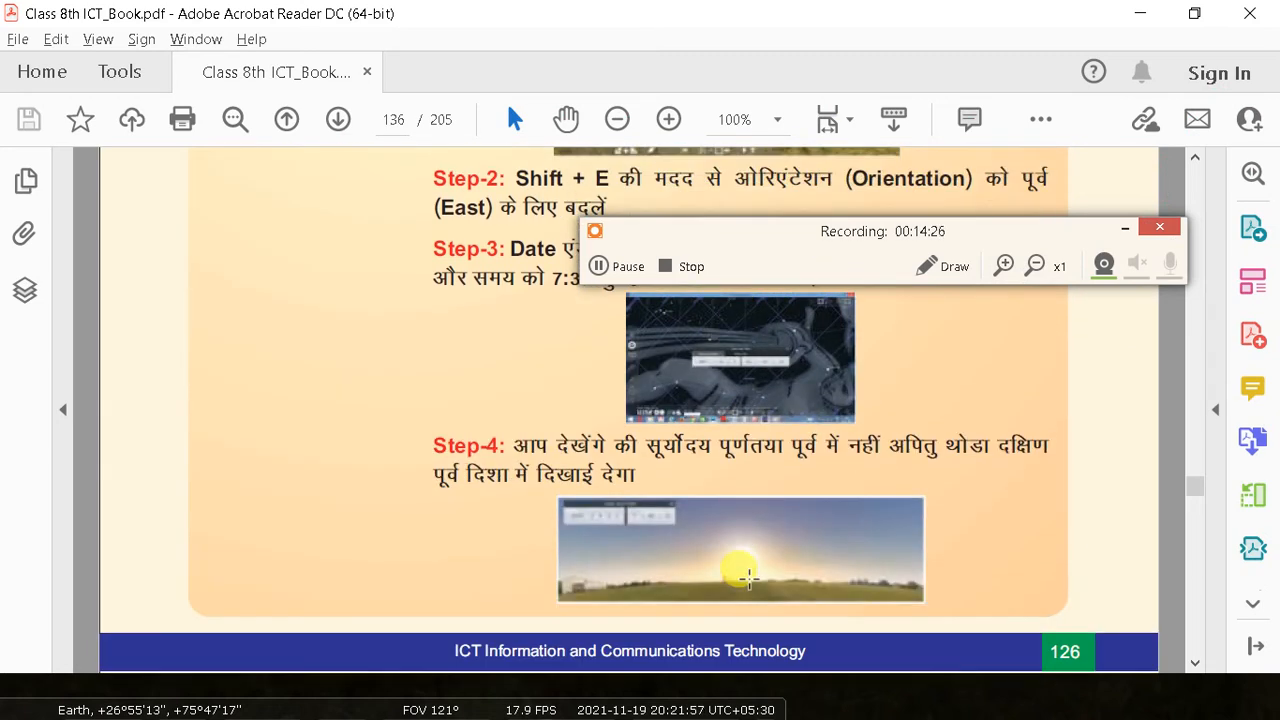
{"action": "scroll", "coordinate": [745, 590], "scroll_direction": "down", "scroll_amount": 8}
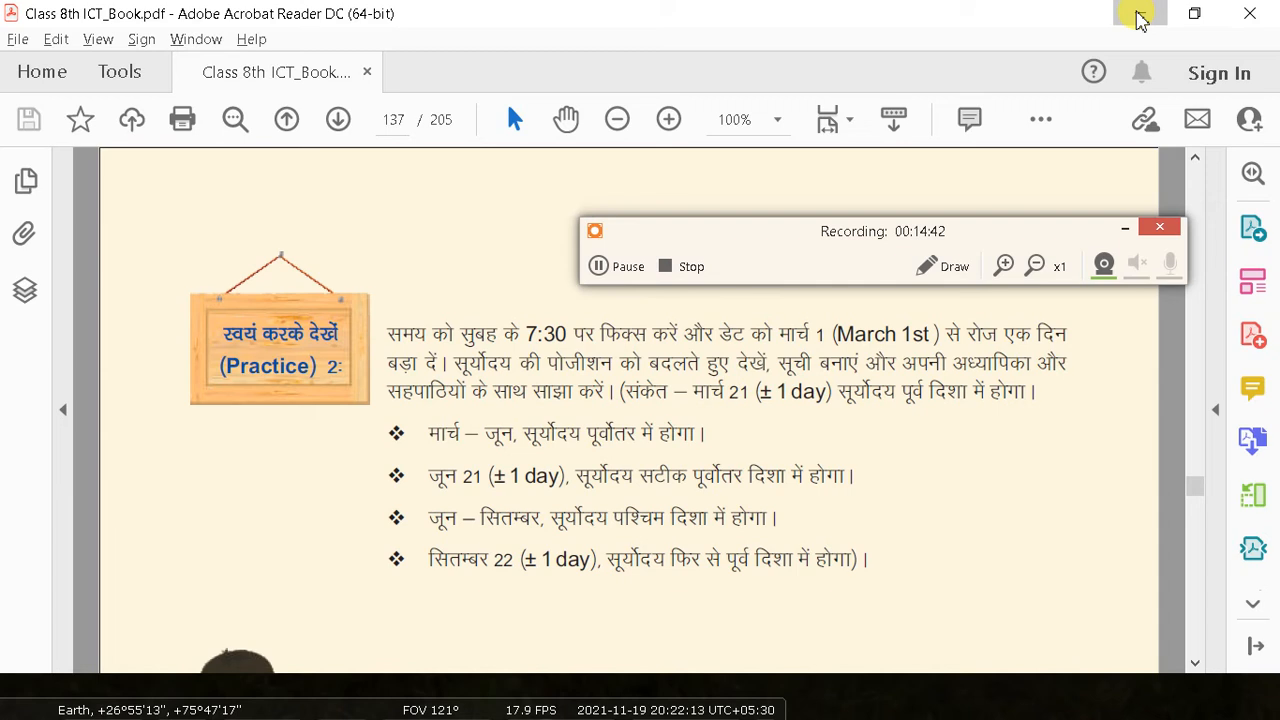
{"action": "left_click", "coordinate": [1141, 16]}
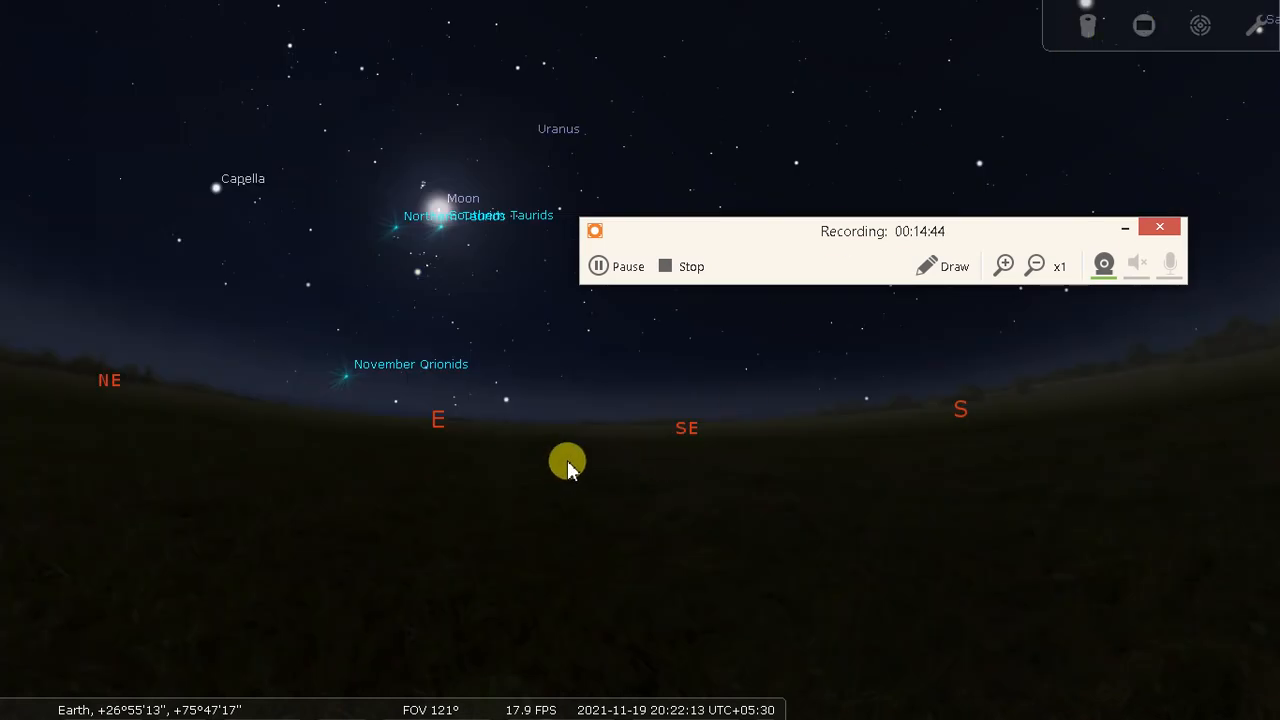
Return to the Windows date and time settings and choose day 29 in November for the manual date
{"action": "key", "text": "alt+Tab"}
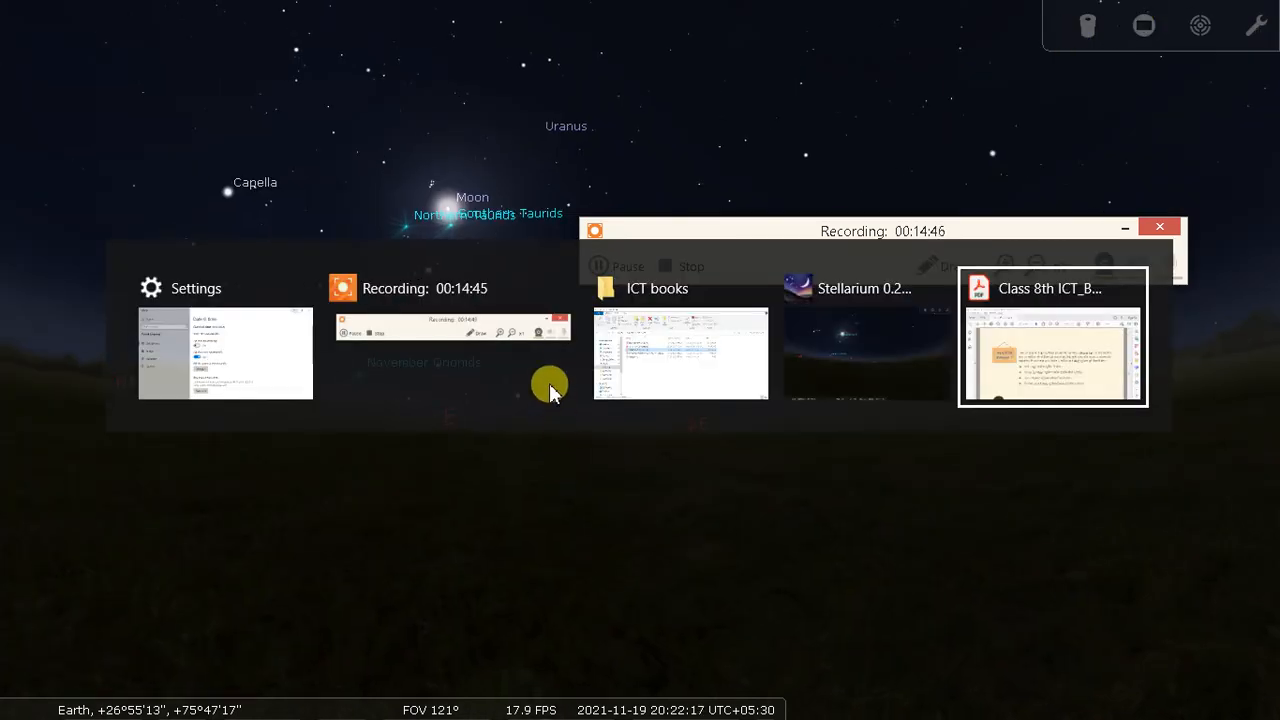
{"action": "left_click", "coordinate": [260, 391]}
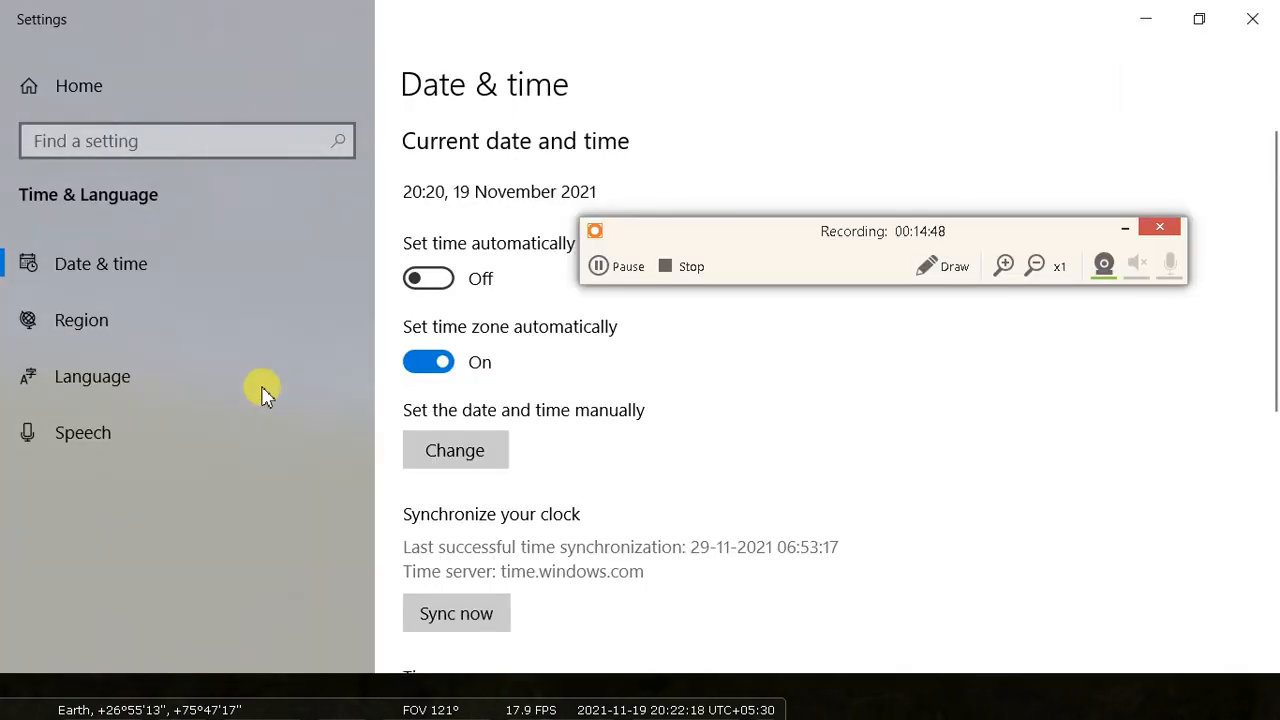
{"action": "left_click", "coordinate": [456, 452]}
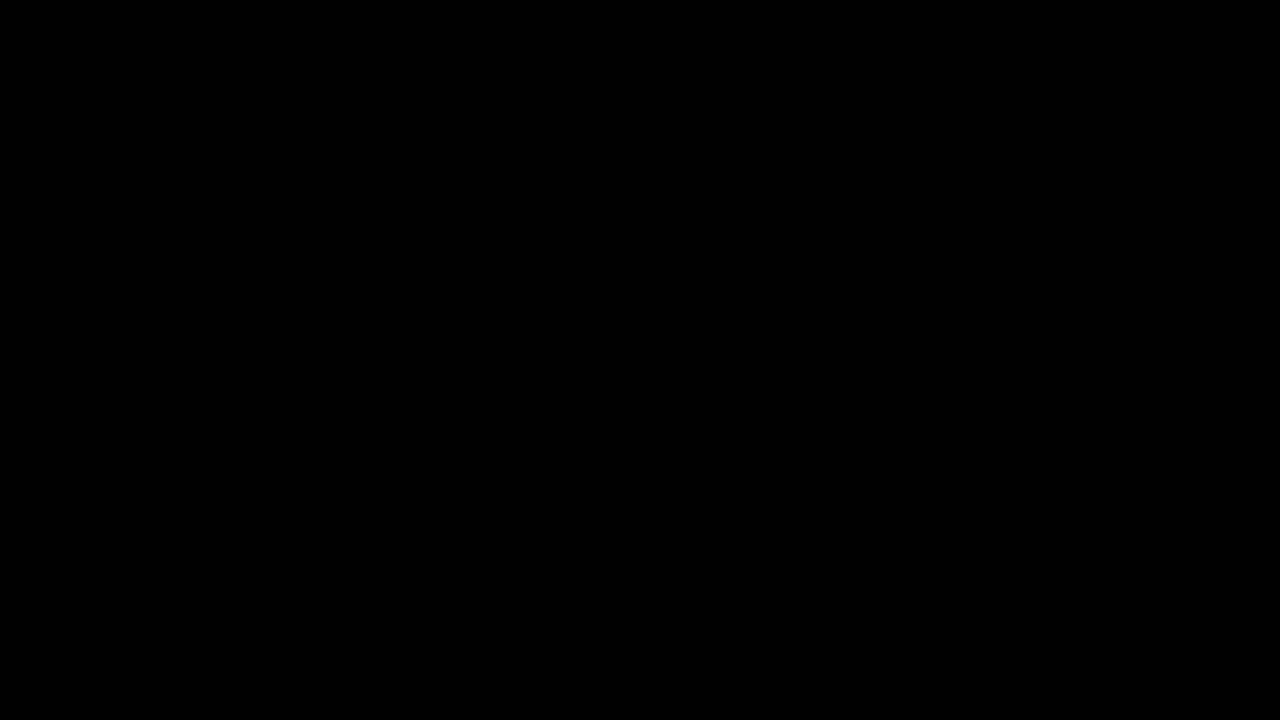
{"action": "left_click", "coordinate": [484, 362]}
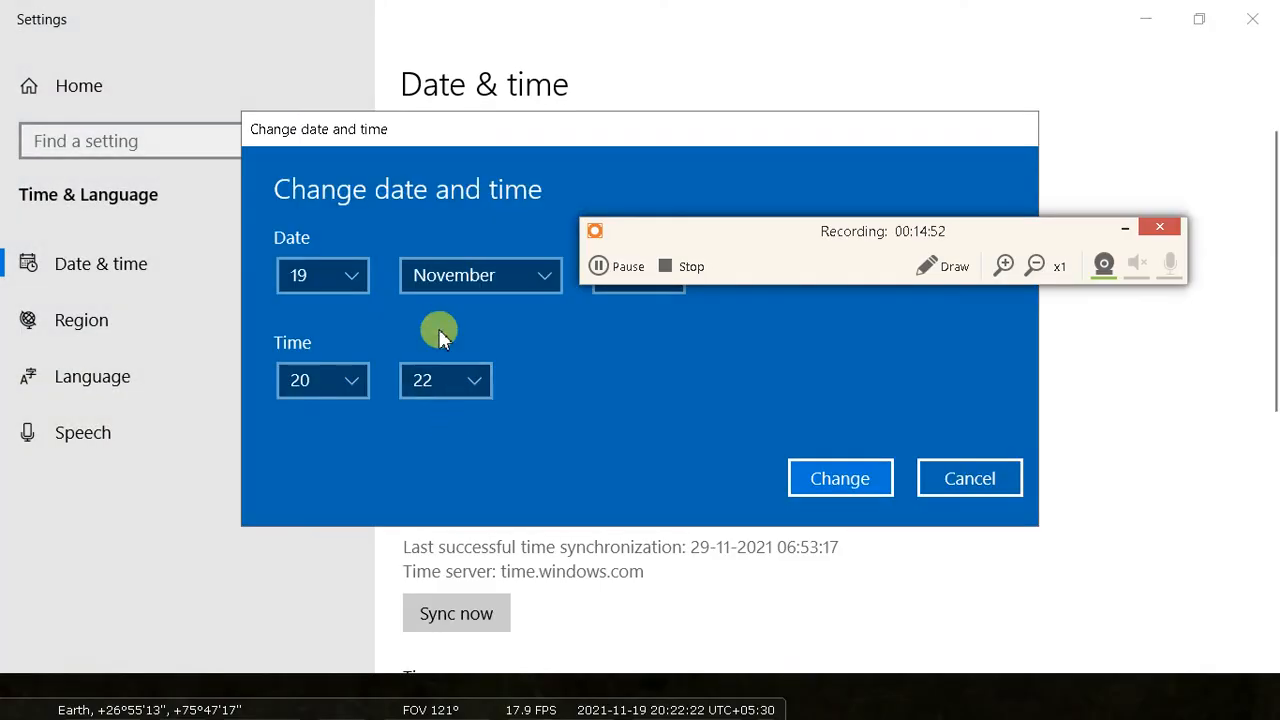
{"action": "left_click", "coordinate": [344, 280]}
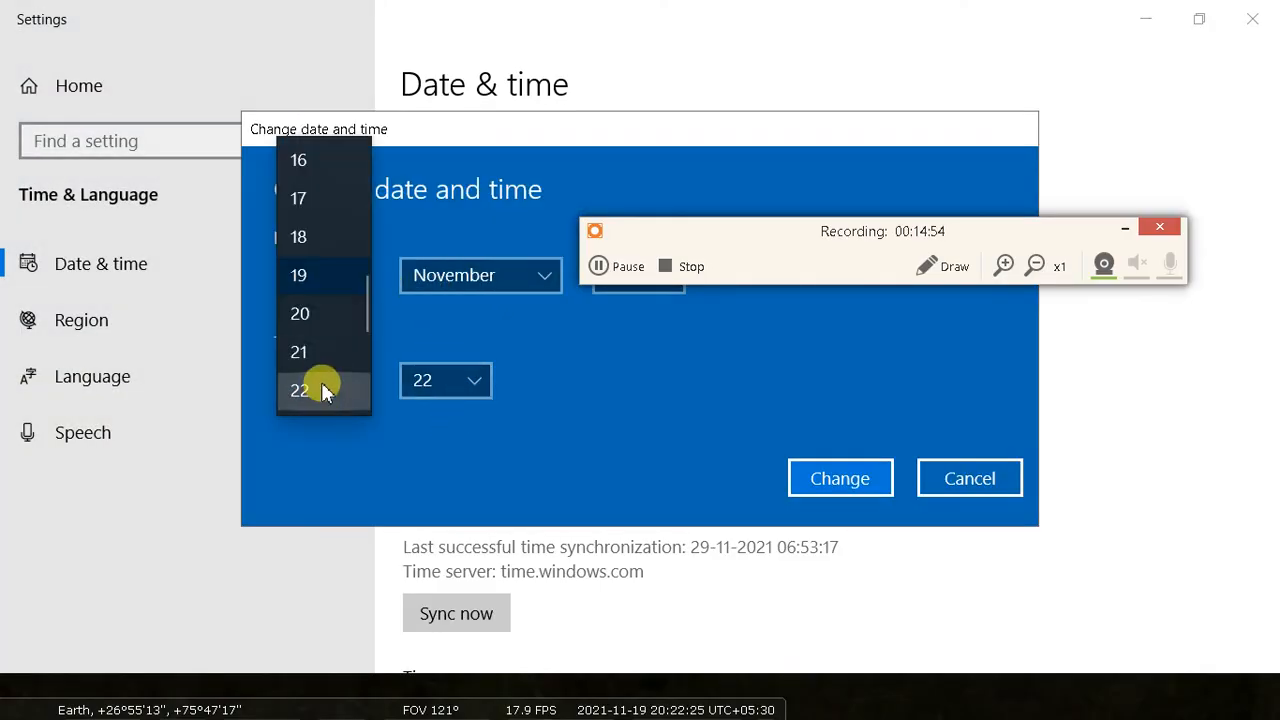
{"action": "scroll", "coordinate": [323, 390], "scroll_direction": "down", "scroll_amount": 1}
{"action": "scroll", "coordinate": [319, 390], "scroll_direction": "down", "scroll_amount": 2}
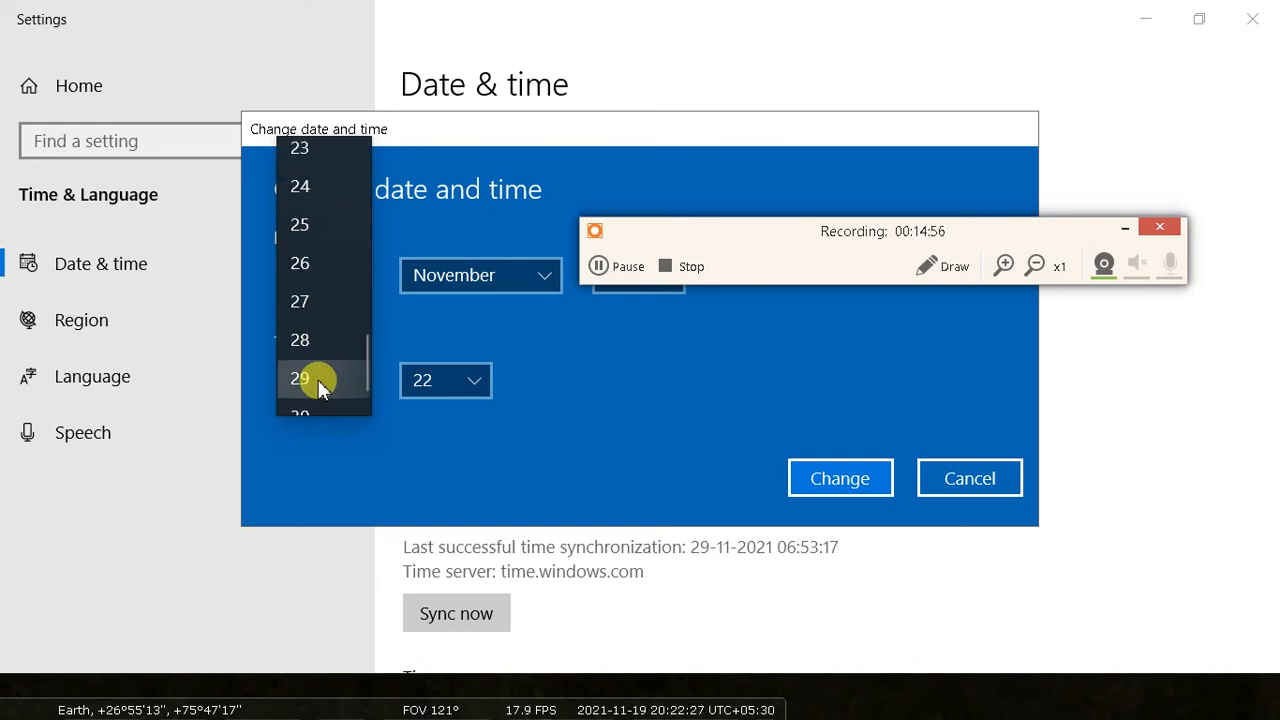
{"action": "left_click", "coordinate": [320, 375]}
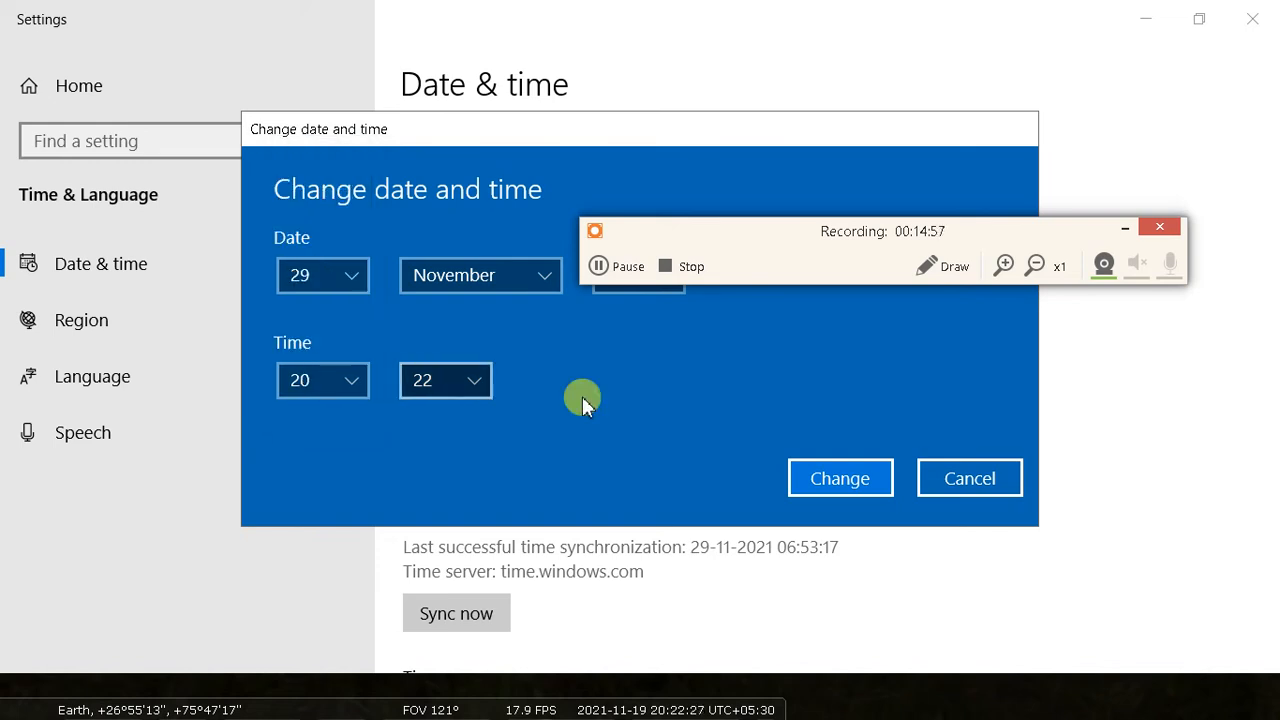
Set the manual time to 6:00, apply the change and view the resulting sky in Stellarium
{"action": "left_click", "coordinate": [332, 383]}
{"action": "scroll", "coordinate": [330, 381], "scroll_direction": "up", "scroll_amount": 5}
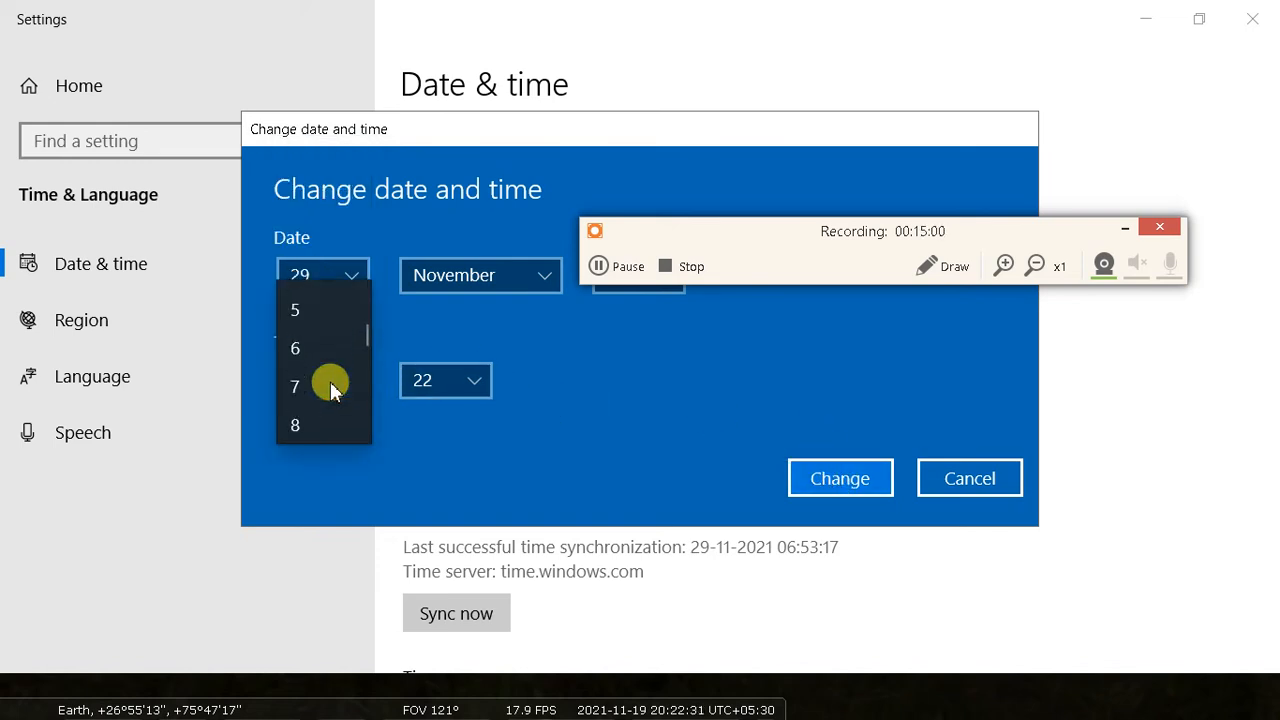
{"action": "left_click", "coordinate": [326, 394]}
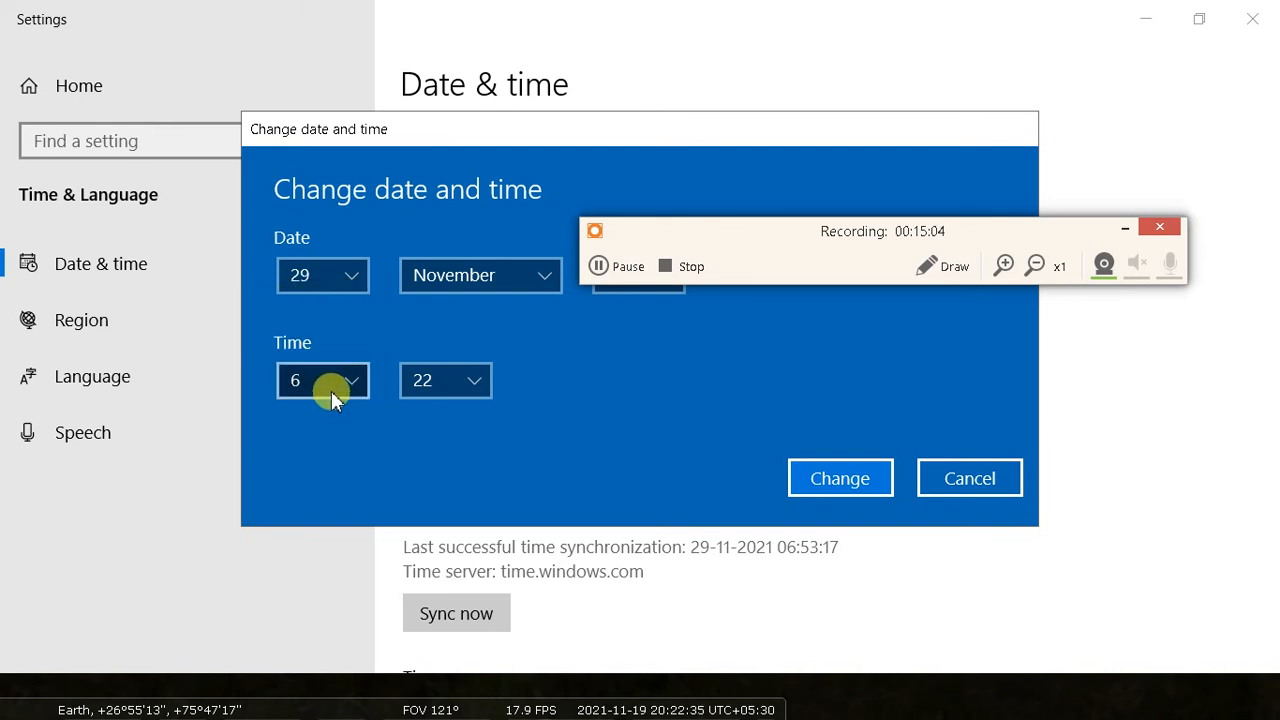
{"action": "left_click", "coordinate": [440, 386]}
{"action": "scroll", "coordinate": [440, 382], "scroll_direction": "up", "scroll_amount": 2}
{"action": "scroll", "coordinate": [436, 374], "scroll_direction": "up", "scroll_amount": 3}
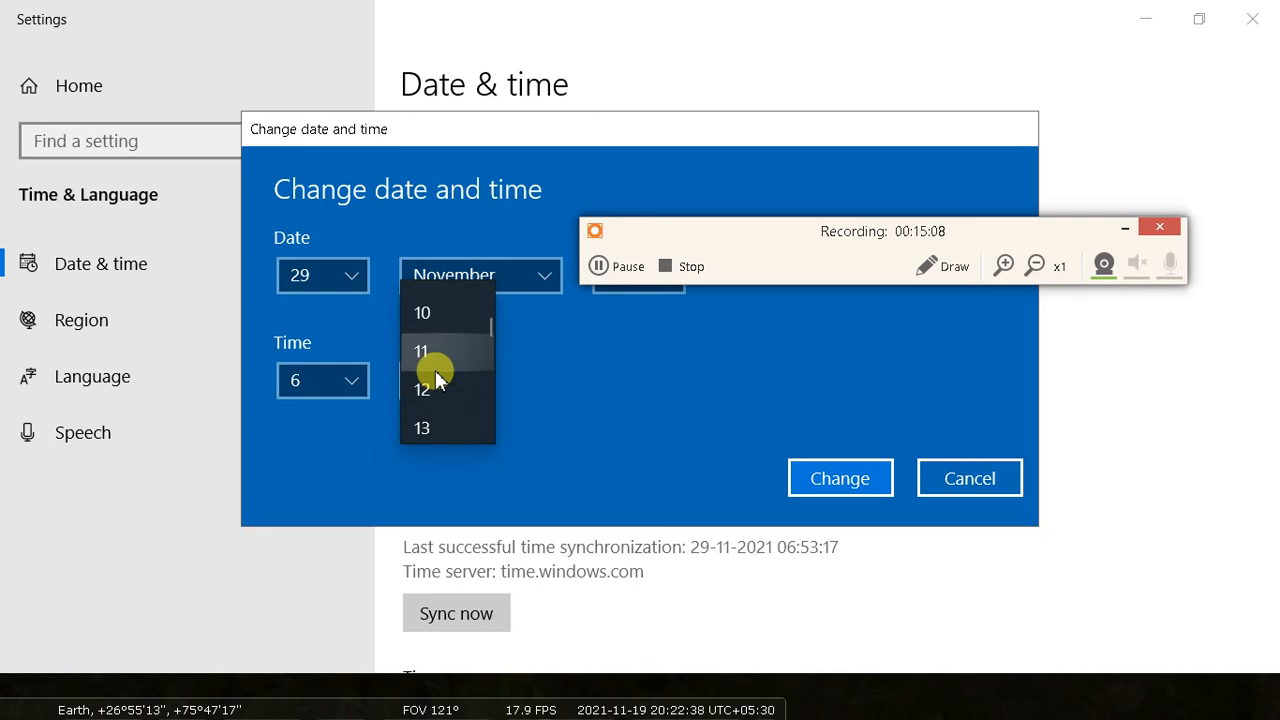
{"action": "scroll", "coordinate": [436, 372], "scroll_direction": "up", "scroll_amount": 7}
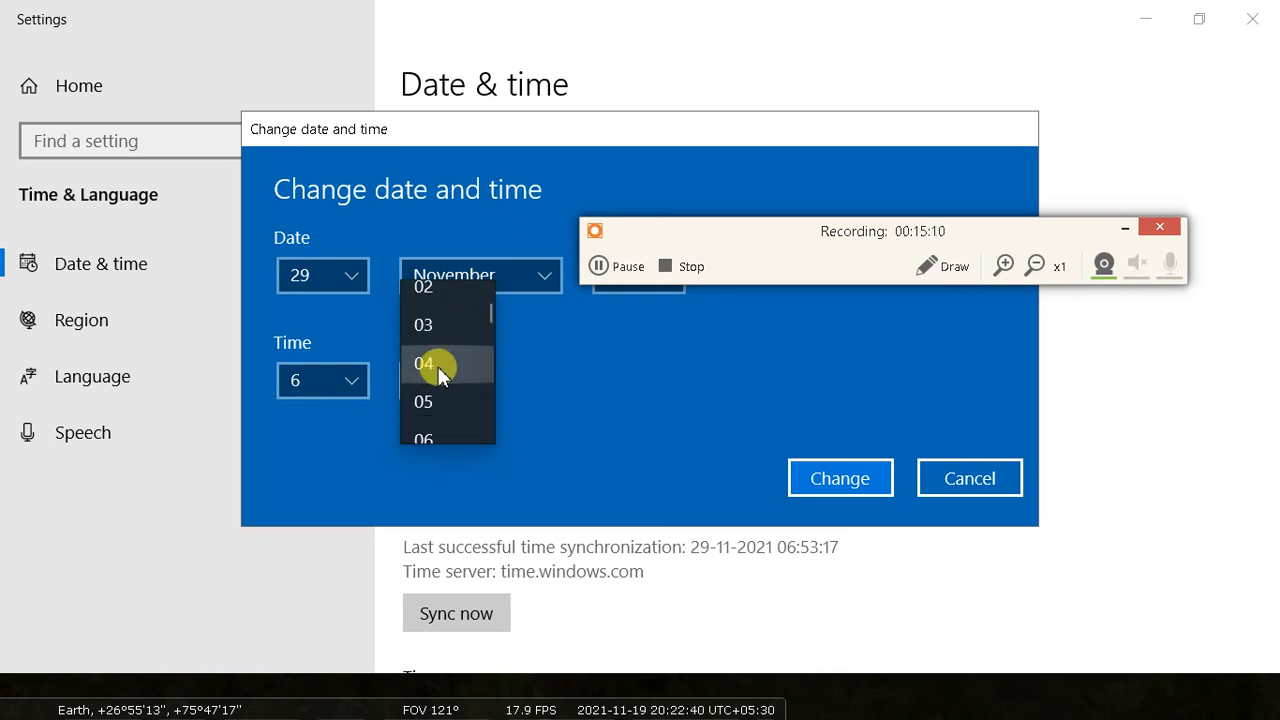
{"action": "left_click", "coordinate": [441, 309]}
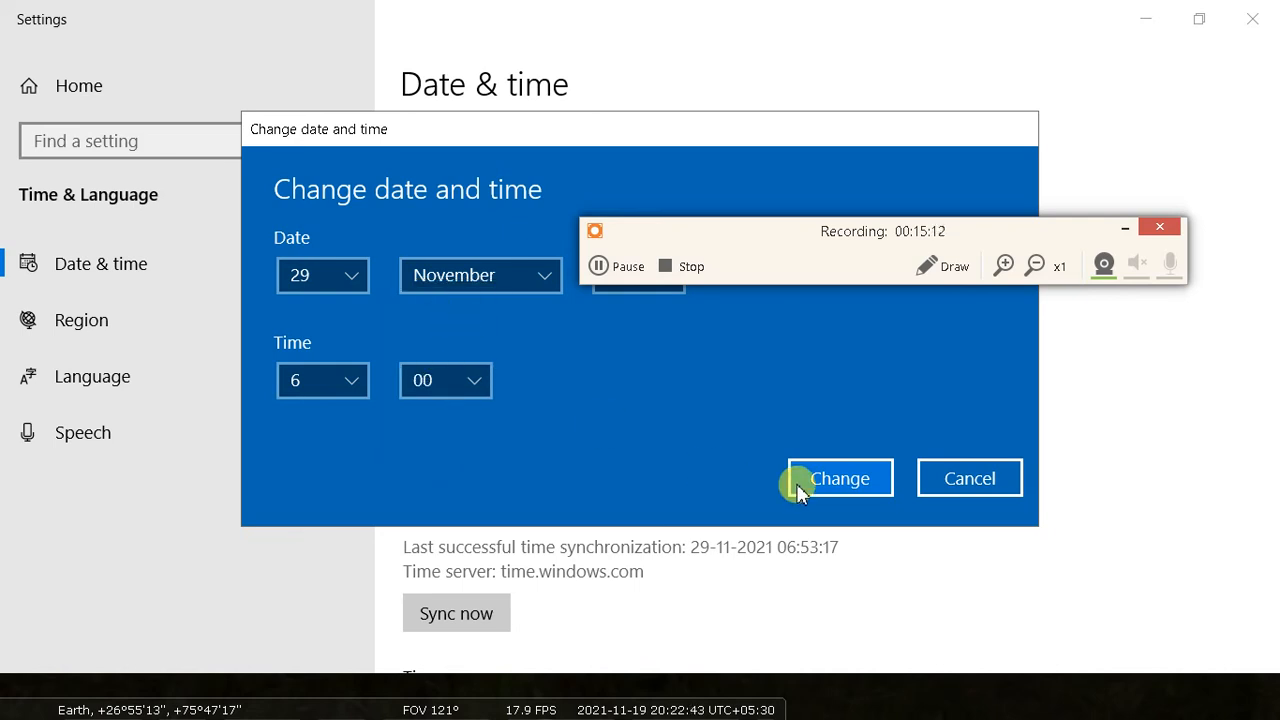
{"action": "left_click", "coordinate": [839, 477]}
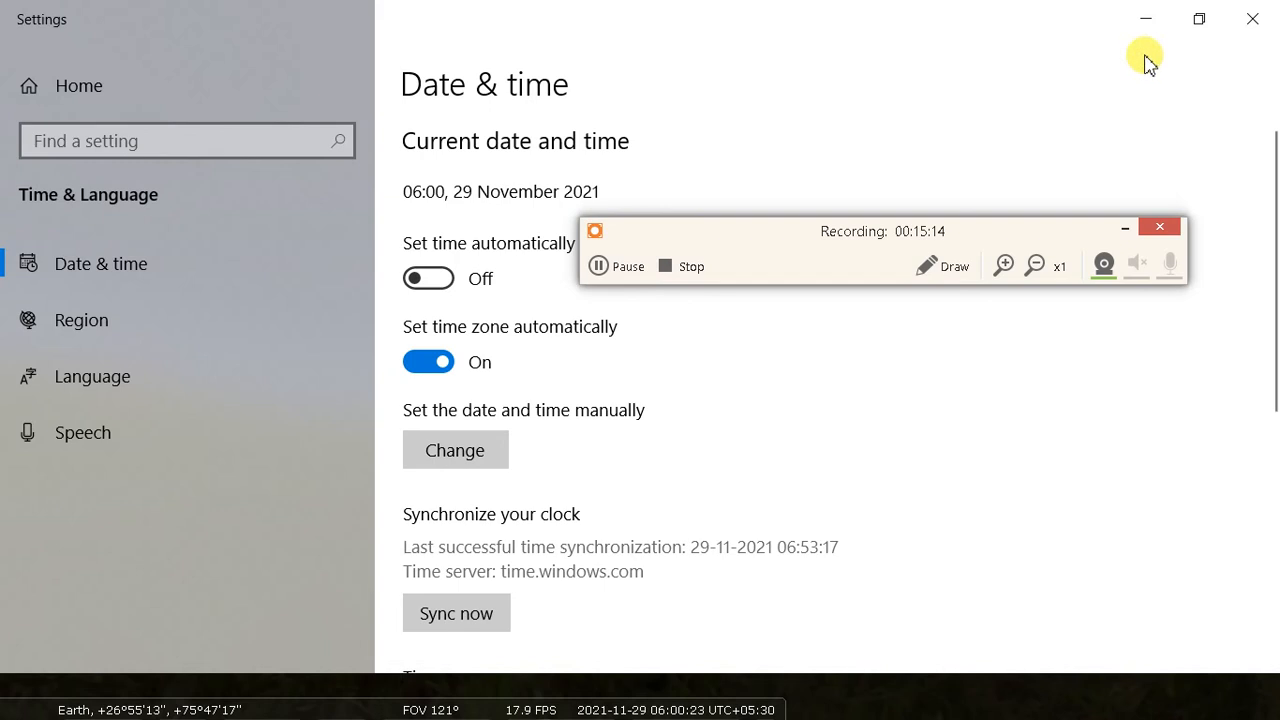
{"action": "left_click", "coordinate": [1149, 18]}
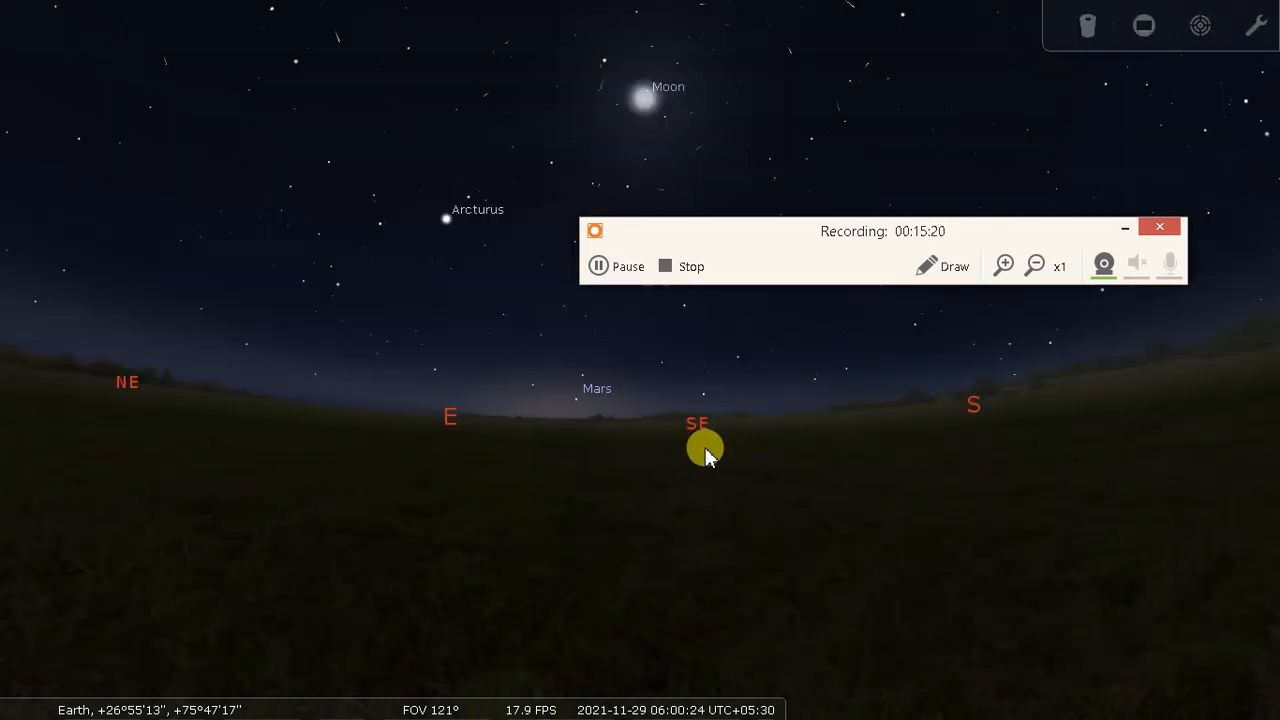
{"action": "scroll", "coordinate": [705, 453], "scroll_direction": "up", "scroll_amount": 3}
Set the system date to 1 June in the Windows settings and view that morning's sky in Stellarium
{"action": "key", "text": "alt+Tab"}
{"action": "left_click", "coordinate": [463, 458]}
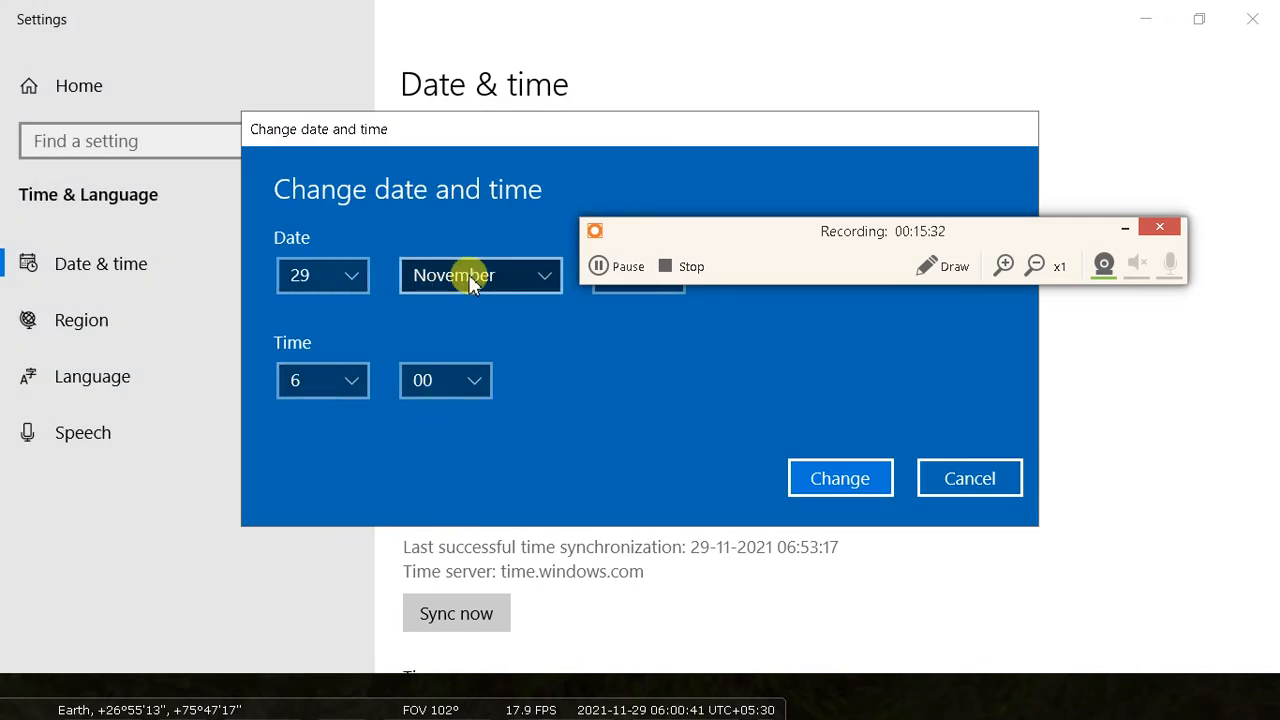
{"action": "left_click", "coordinate": [465, 280]}
{"action": "left_click", "coordinate": [340, 275]}
{"action": "left_click", "coordinate": [340, 275]}
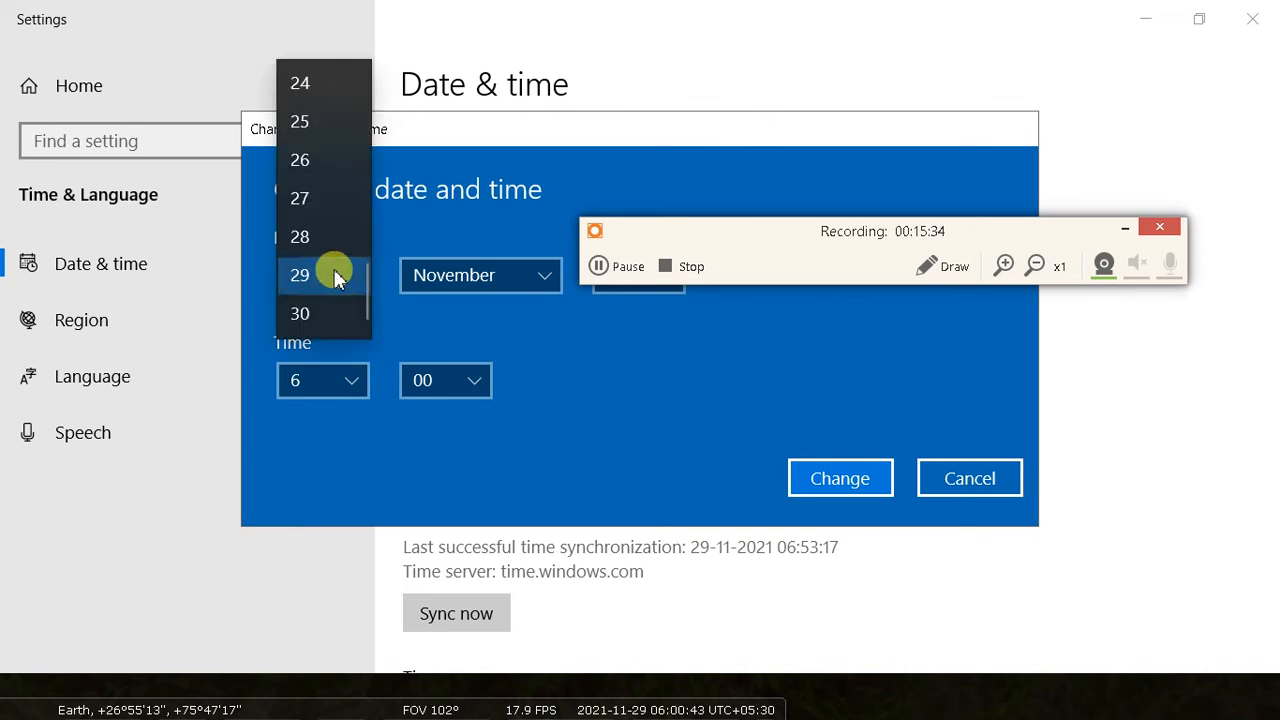
{"action": "scroll", "coordinate": [318, 185], "scroll_direction": "up", "scroll_amount": 6}
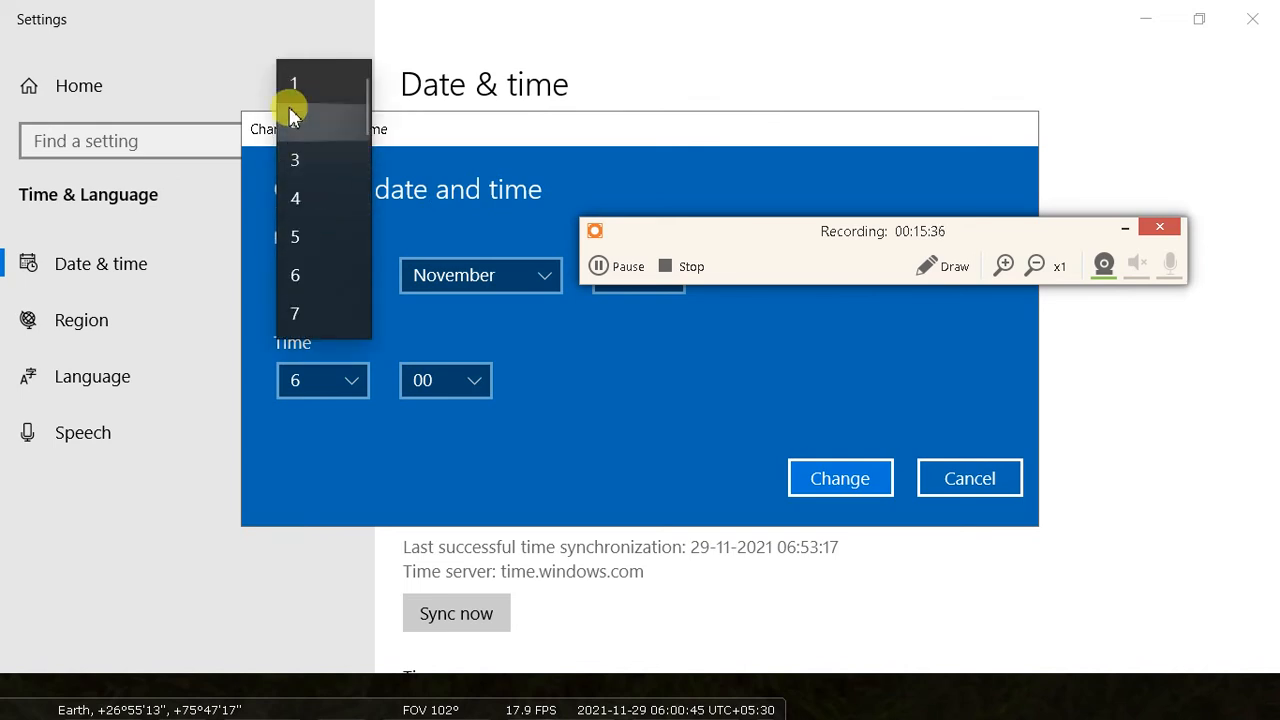
{"action": "left_click", "coordinate": [320, 83]}
{"action": "left_click", "coordinate": [449, 291]}
{"action": "scroll", "coordinate": [442, 250], "scroll_direction": "up", "scroll_amount": 2}
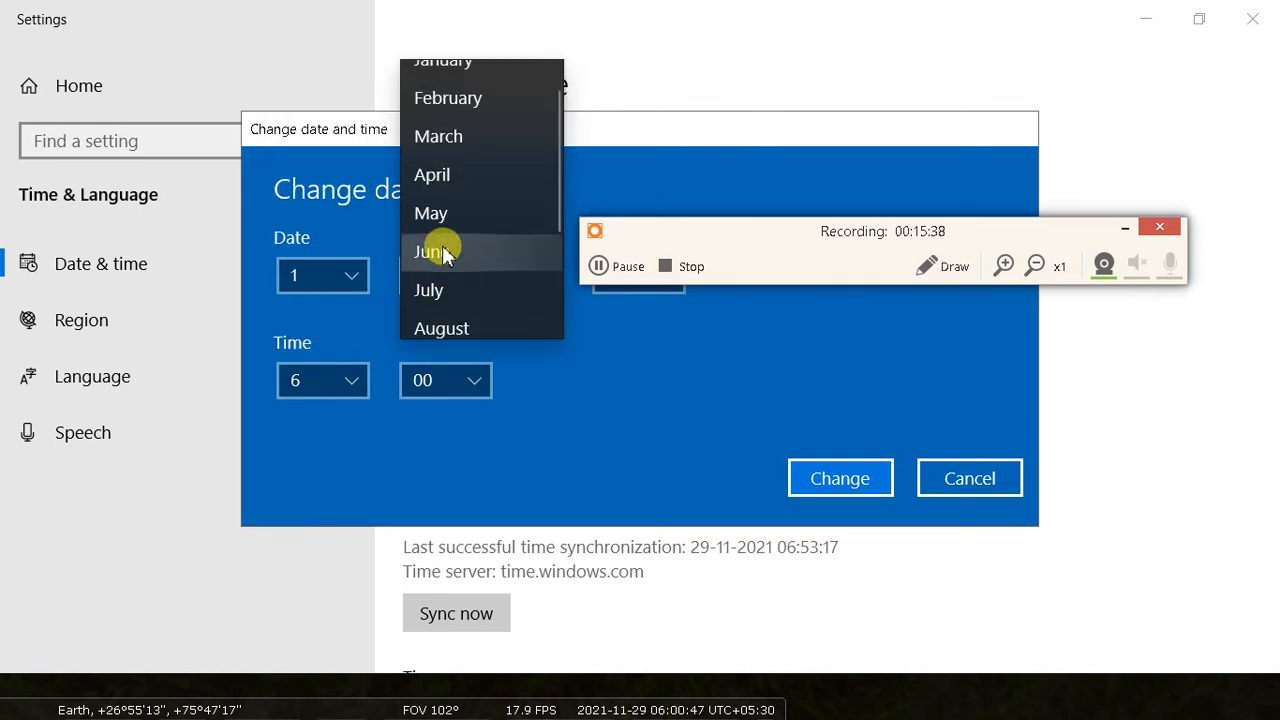
{"action": "left_click", "coordinate": [443, 251]}
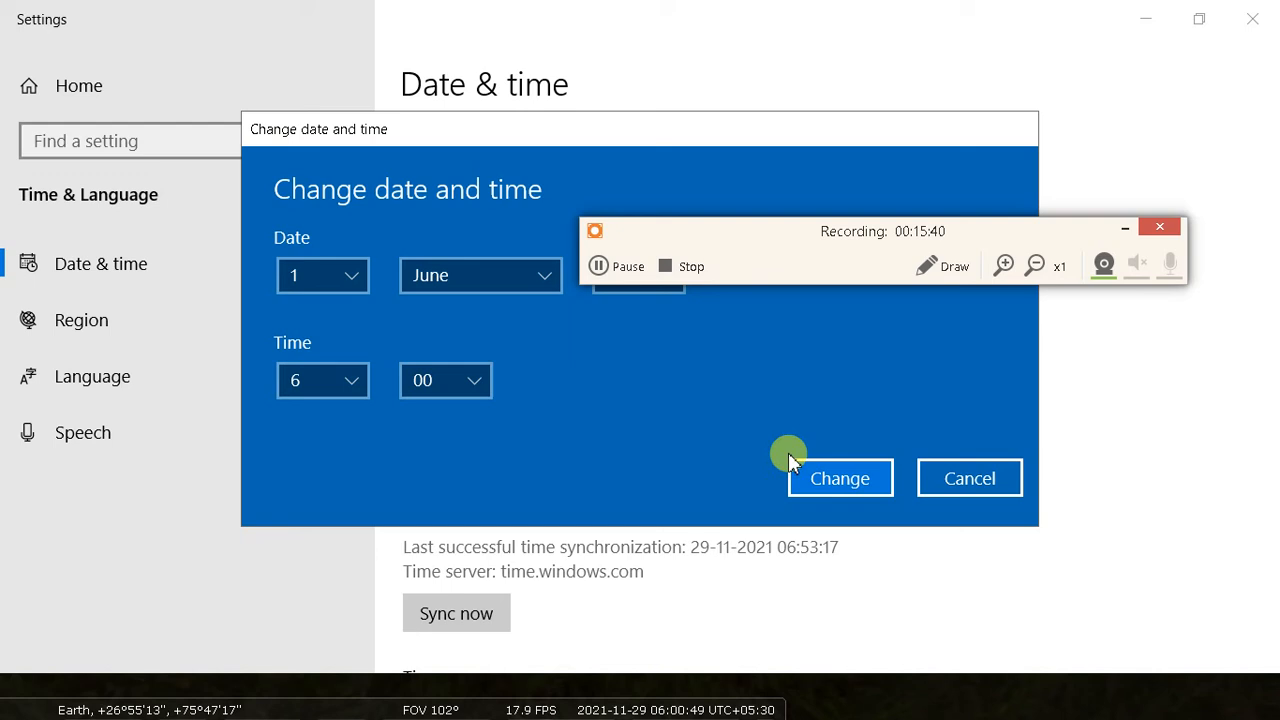
{"action": "left_click", "coordinate": [851, 477]}
{"action": "left_click", "coordinate": [1135, 12]}
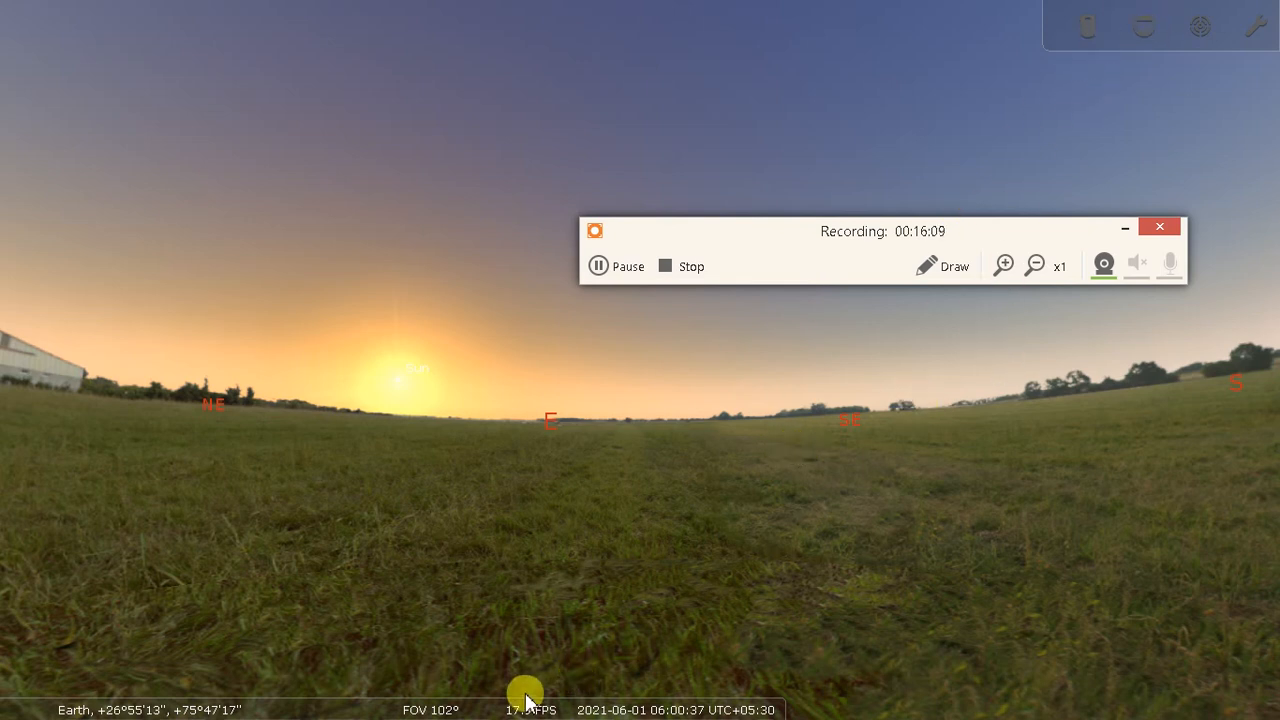
Set the system clock's hour to 12 in the Windows settings and view the midday sky in Stellarium
{"action": "key", "text": "alt+Tab"}
{"action": "left_click", "coordinate": [455, 448]}
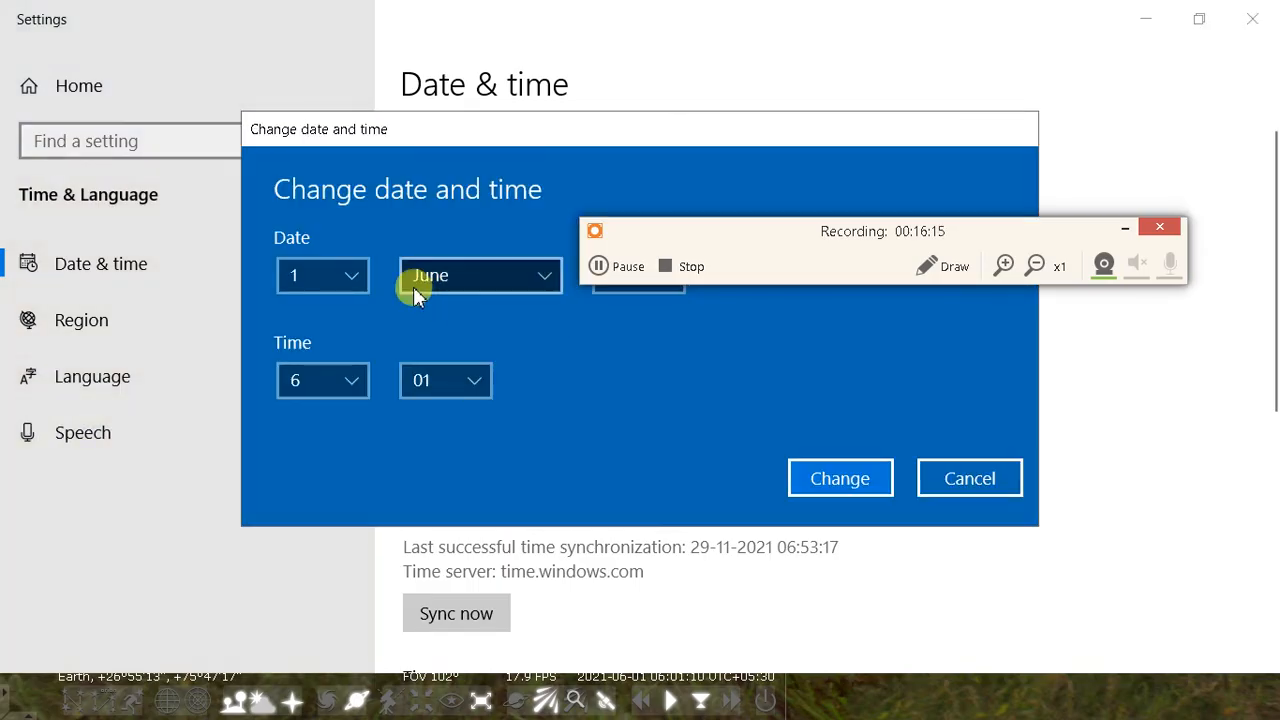
{"action": "left_click", "coordinate": [328, 380]}
{"action": "scroll", "coordinate": [330, 389], "scroll_direction": "down", "scroll_amount": 3}
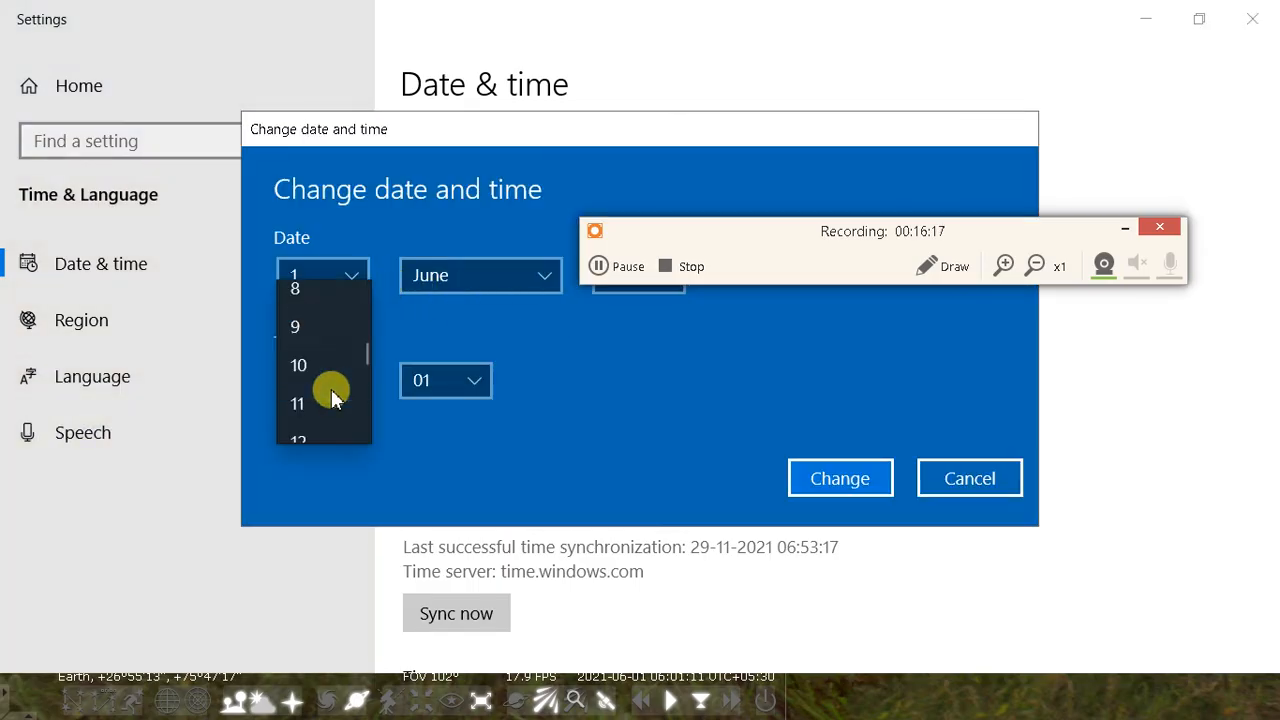
{"action": "left_click", "coordinate": [326, 333]}
{"action": "left_click", "coordinate": [845, 480]}
{"action": "left_click", "coordinate": [1140, 18]}
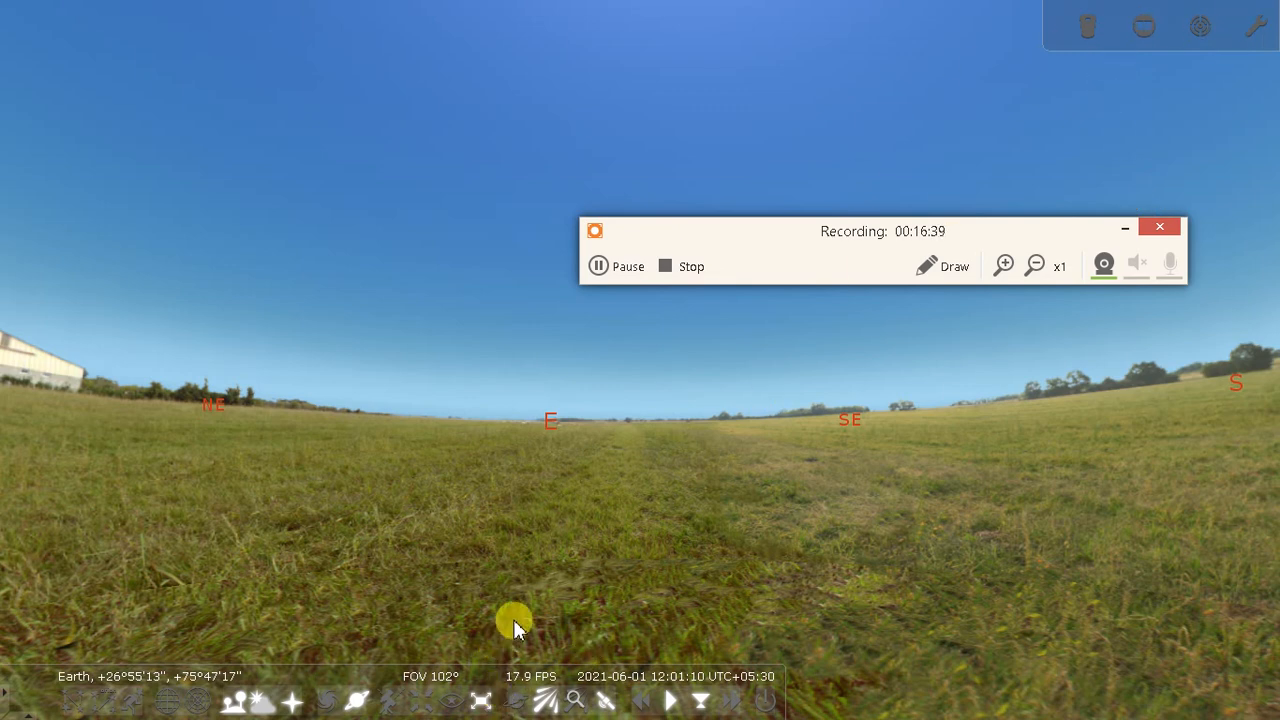
Change the system clock's hour to 17 in the Windows settings and go back to Stellarium to view the sky
{"action": "key", "text": "alt+Tab"}
{"action": "left_click", "coordinate": [474, 448]}
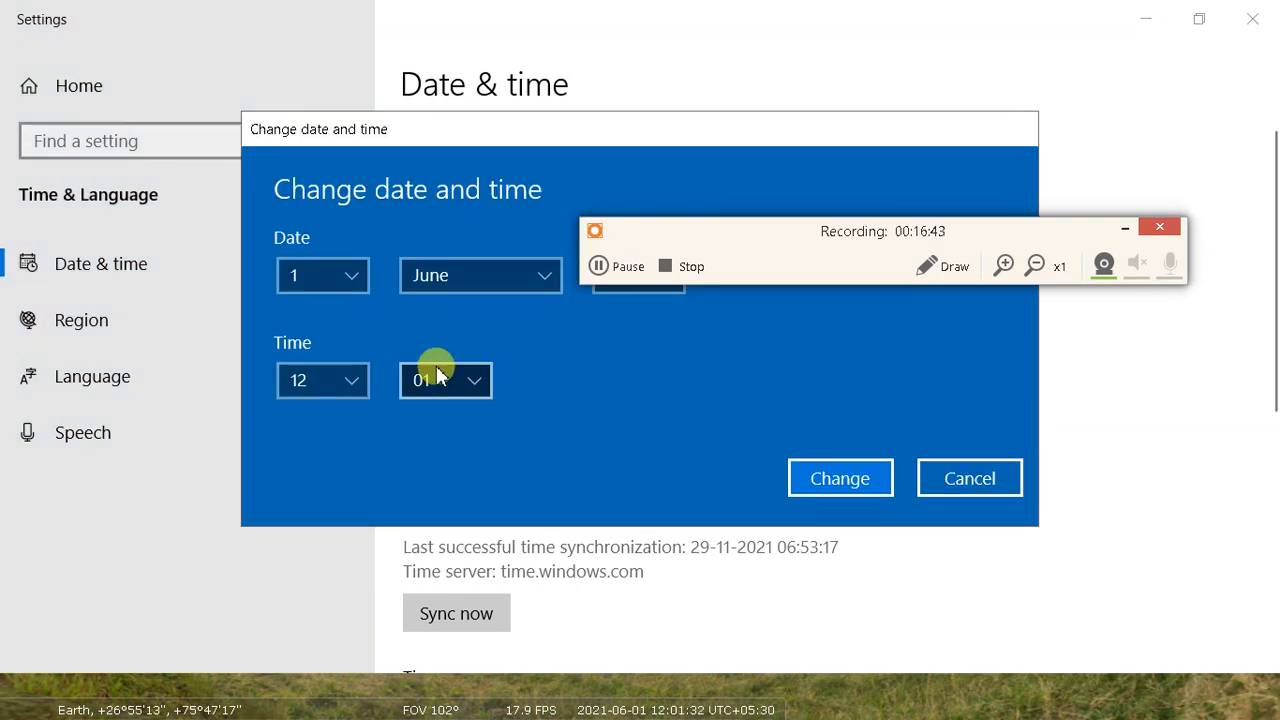
{"action": "left_click", "coordinate": [344, 383]}
{"action": "scroll", "coordinate": [321, 433], "scroll_direction": "down", "scroll_amount": 3}
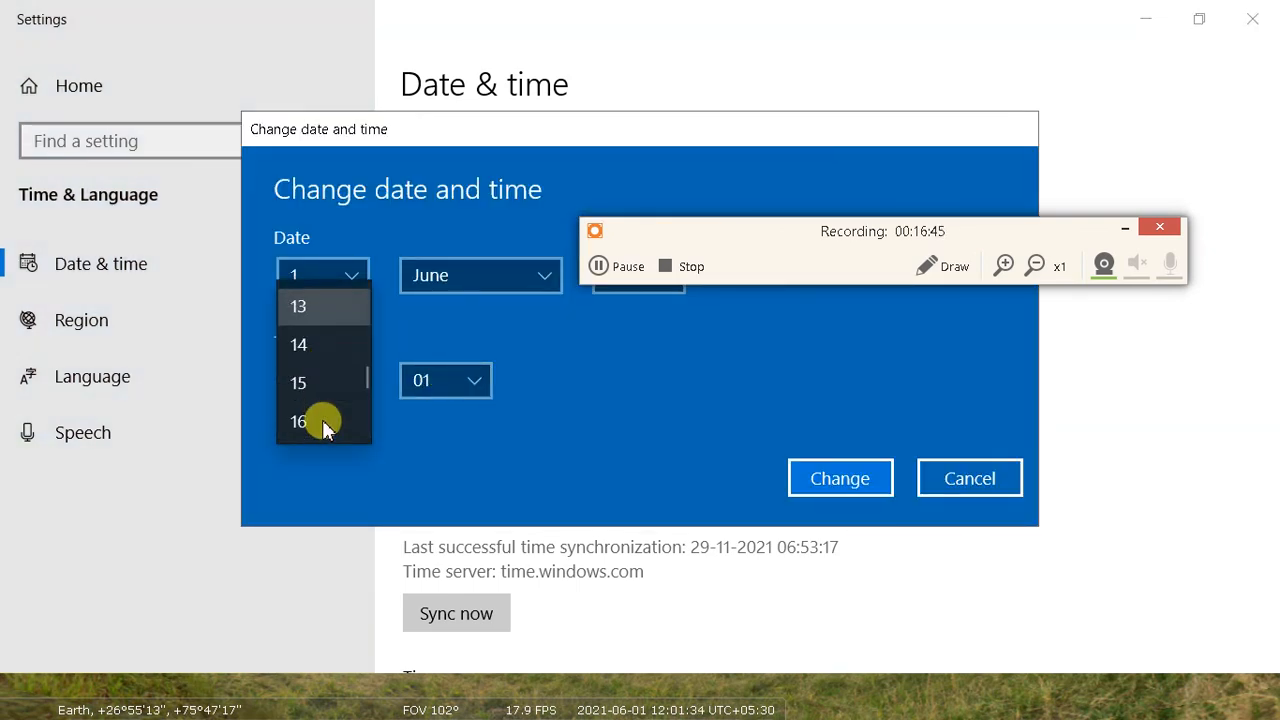
{"action": "scroll", "coordinate": [318, 408], "scroll_direction": "down", "scroll_amount": 1}
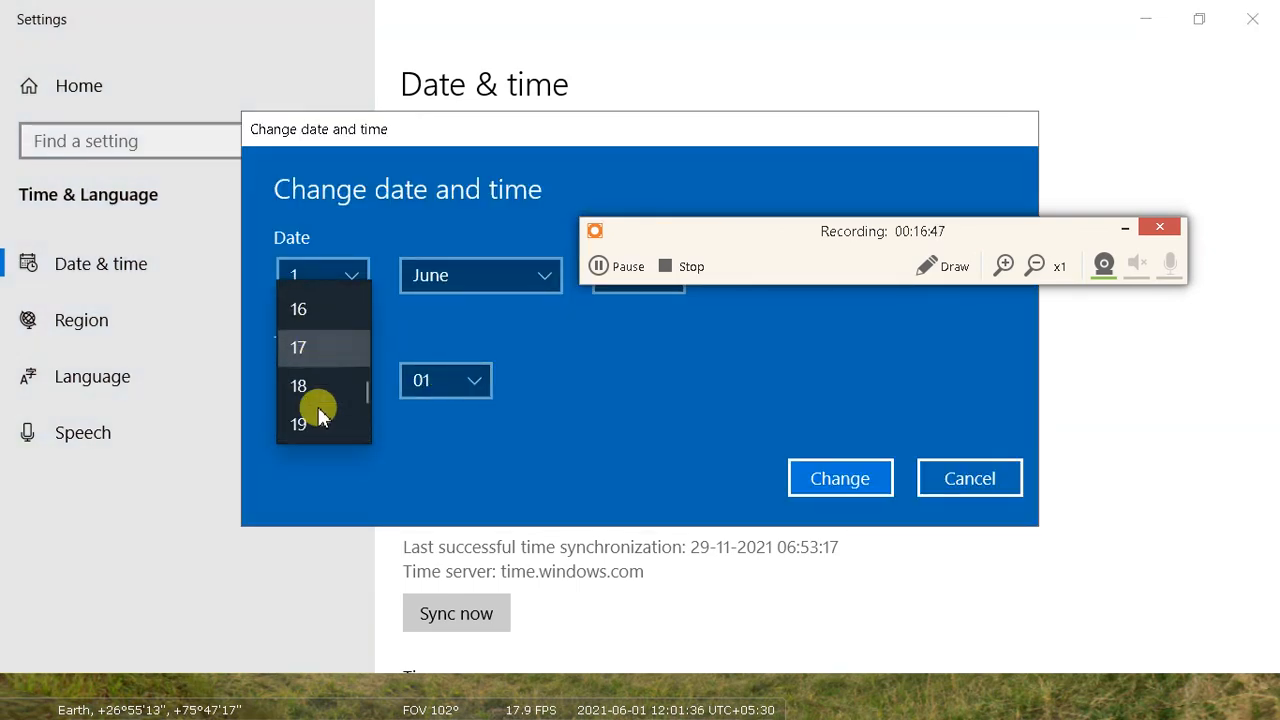
{"action": "left_click", "coordinate": [320, 350]}
{"action": "left_click", "coordinate": [848, 478]}
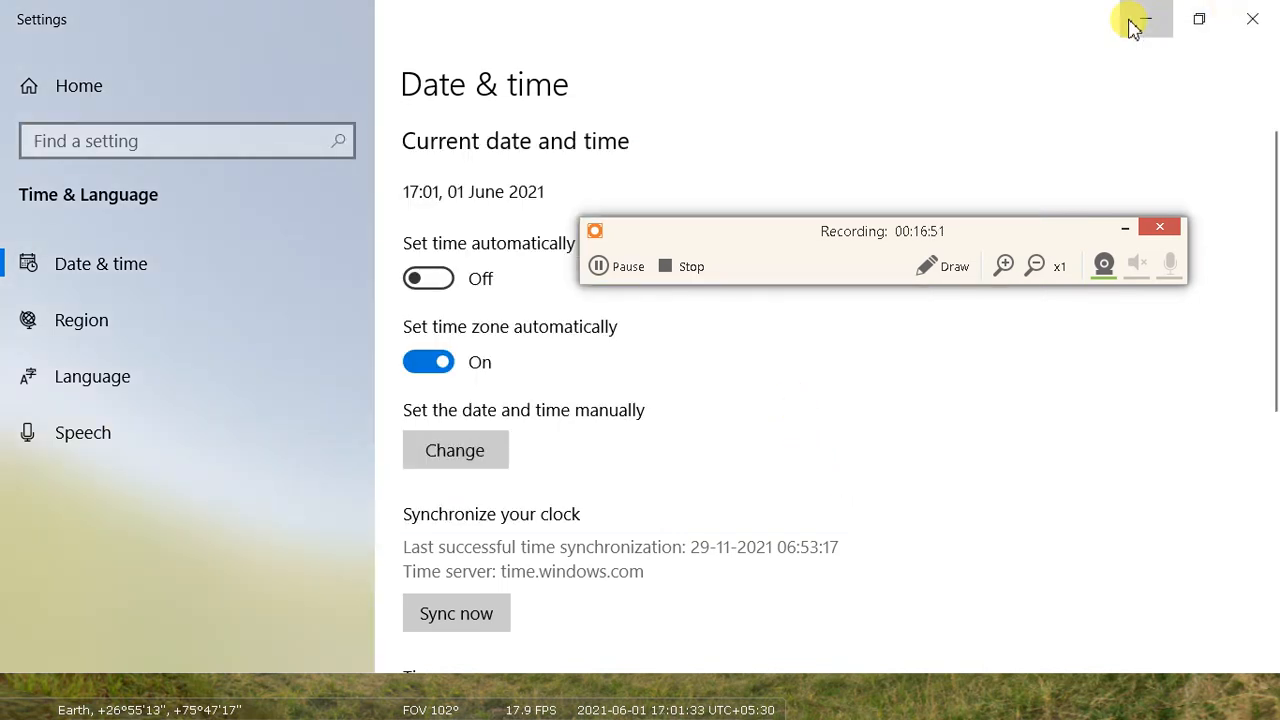
{"action": "left_click", "coordinate": [1145, 19]}
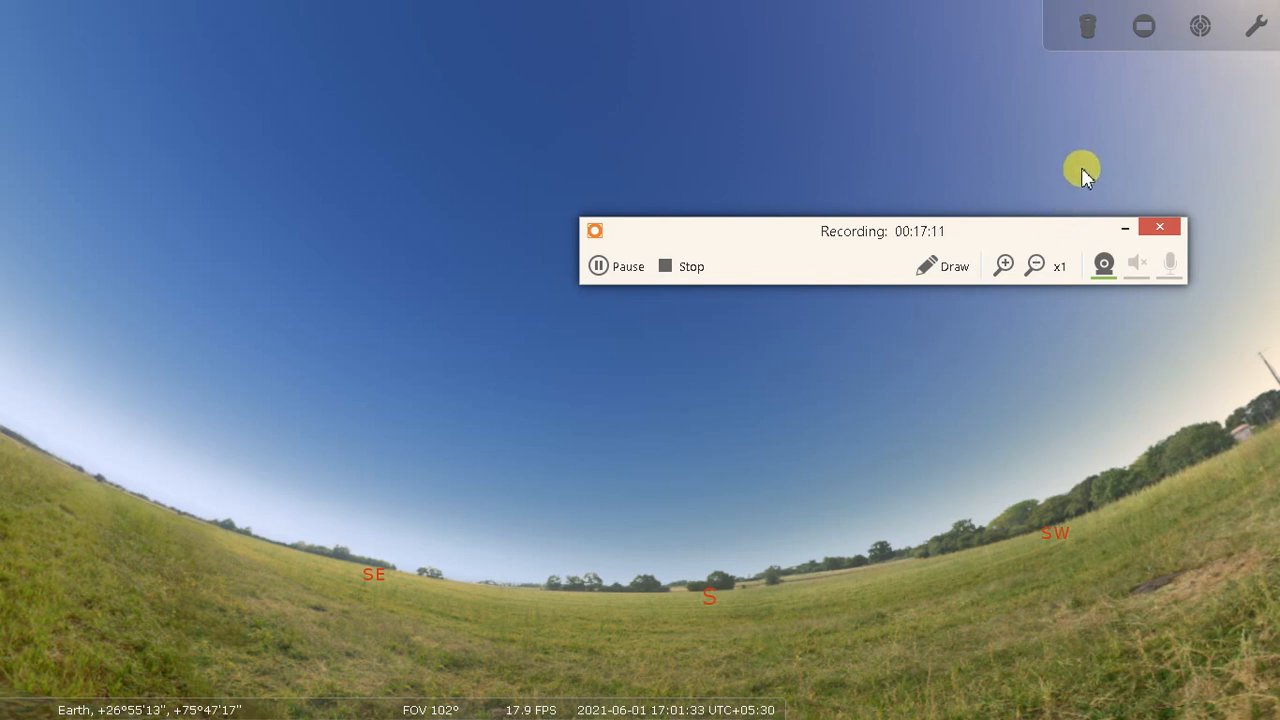
Open the manual date and time change in the Windows settings and set the hour to 18
{"action": "key", "text": "alt+Tab"}
{"action": "left_click", "coordinate": [484, 451]}
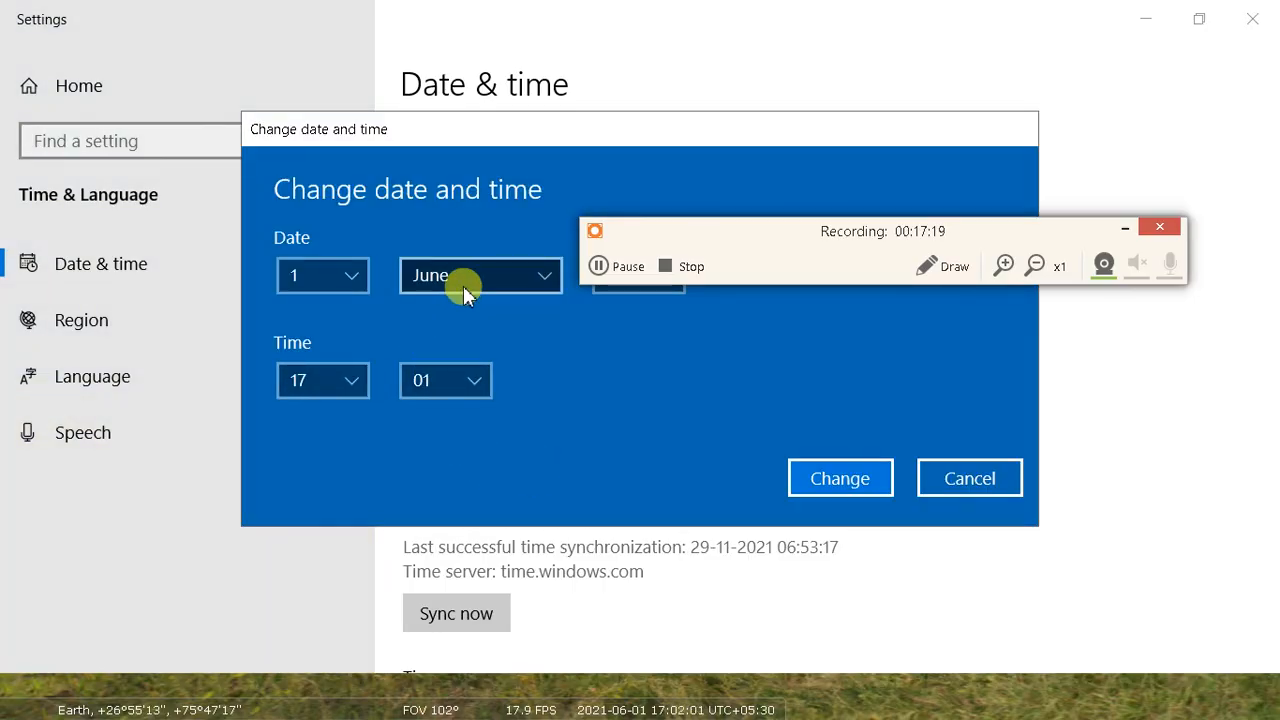
{"action": "left_click", "coordinate": [315, 385]}
{"action": "scroll", "coordinate": [316, 401], "scroll_direction": "down", "scroll_amount": 3}
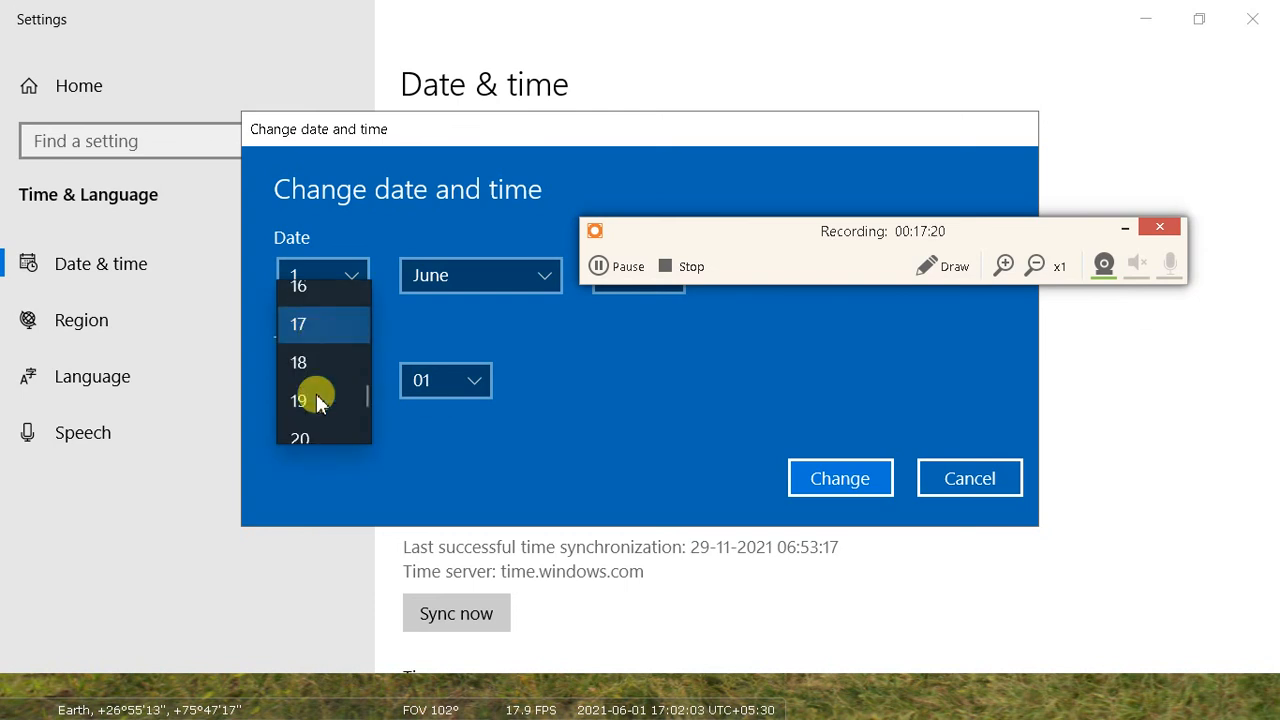
{"action": "scroll", "coordinate": [310, 403], "scroll_direction": "up", "scroll_amount": 1}
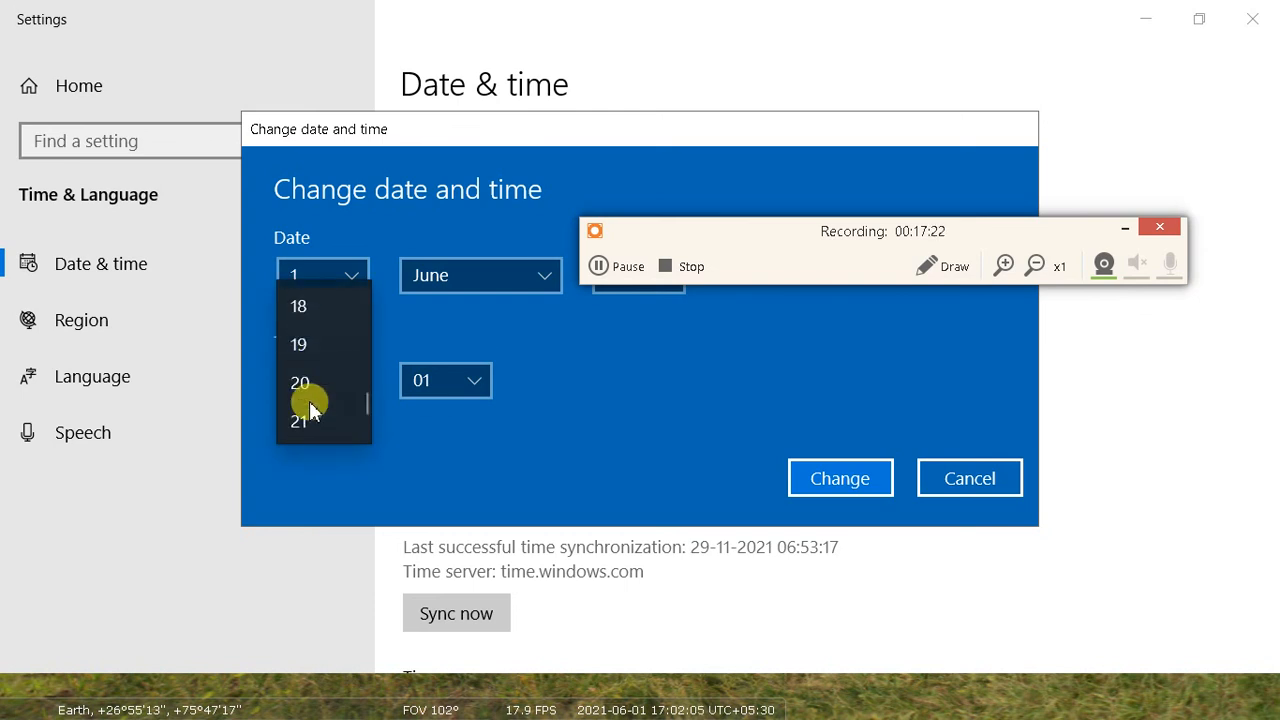
{"action": "left_click", "coordinate": [319, 318]}
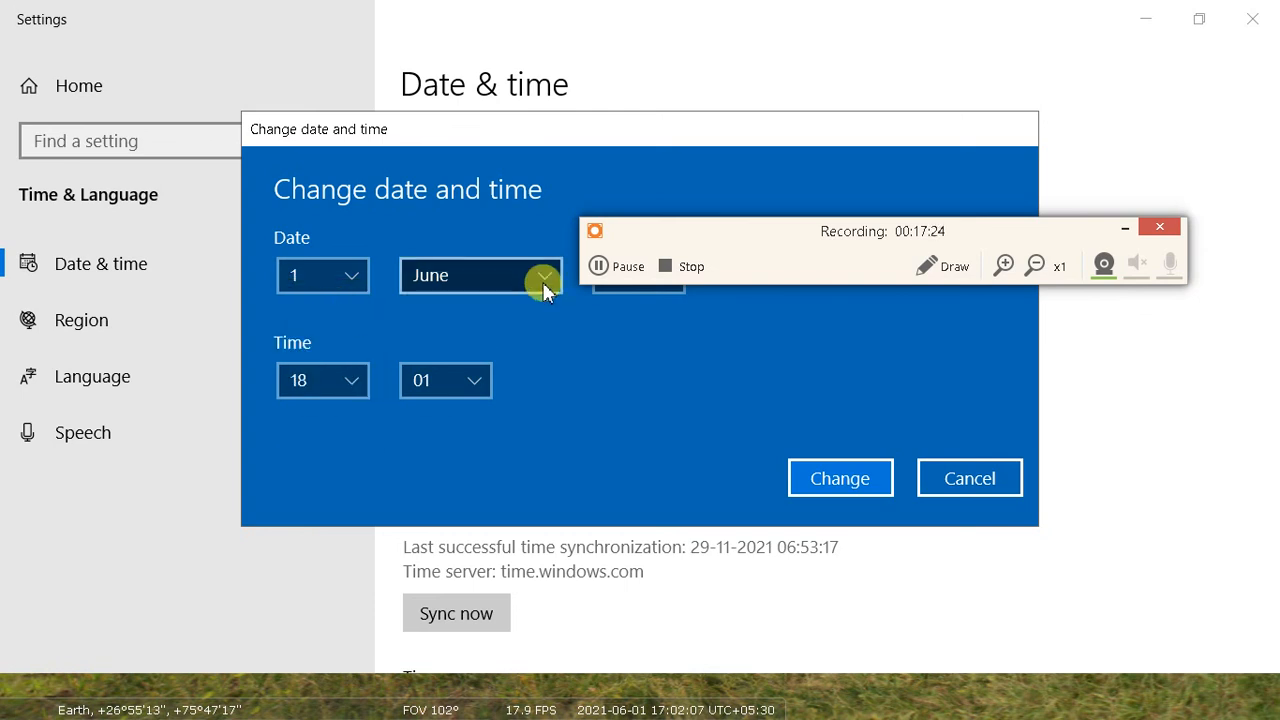
Set the minutes to 30, apply the change and view the western evening sky up close in Stellarium
{"action": "left_click", "coordinate": [458, 383]}
{"action": "scroll", "coordinate": [475, 395], "scroll_direction": "down", "scroll_amount": 2}
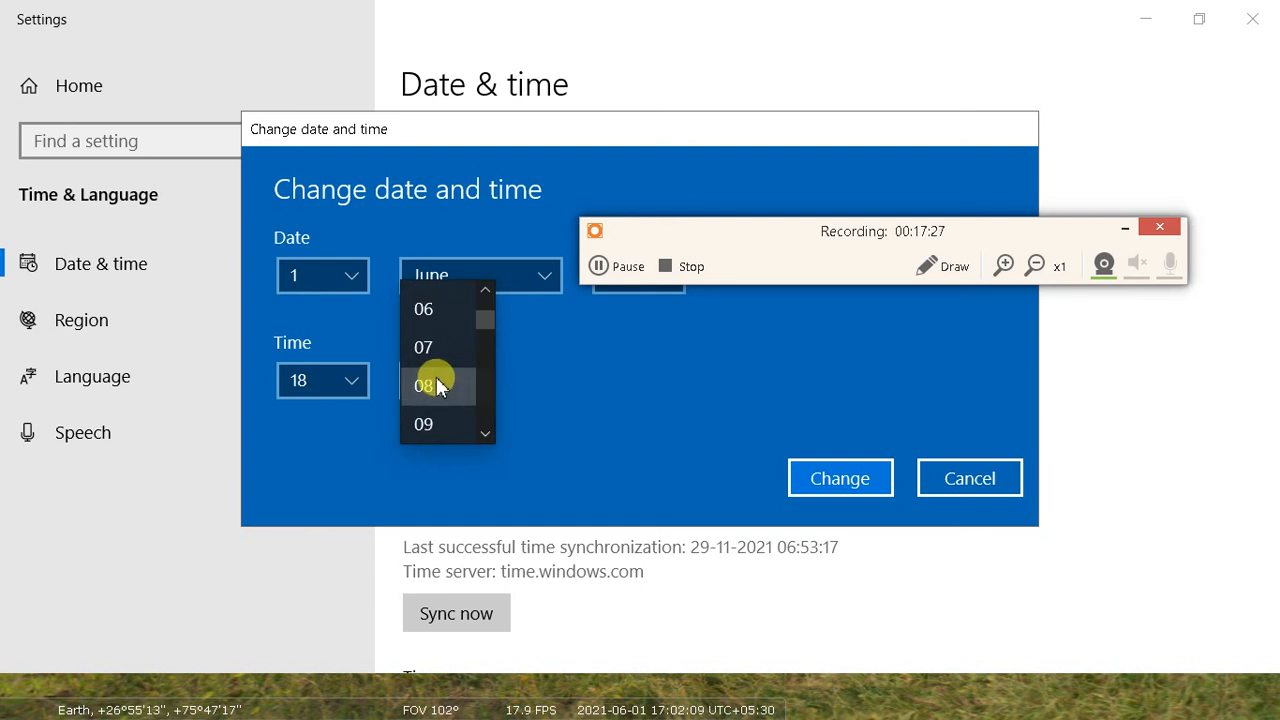
{"action": "scroll", "coordinate": [436, 405], "scroll_direction": "down", "scroll_amount": 5}
{"action": "scroll", "coordinate": [436, 405], "scroll_direction": "down", "scroll_amount": 2}
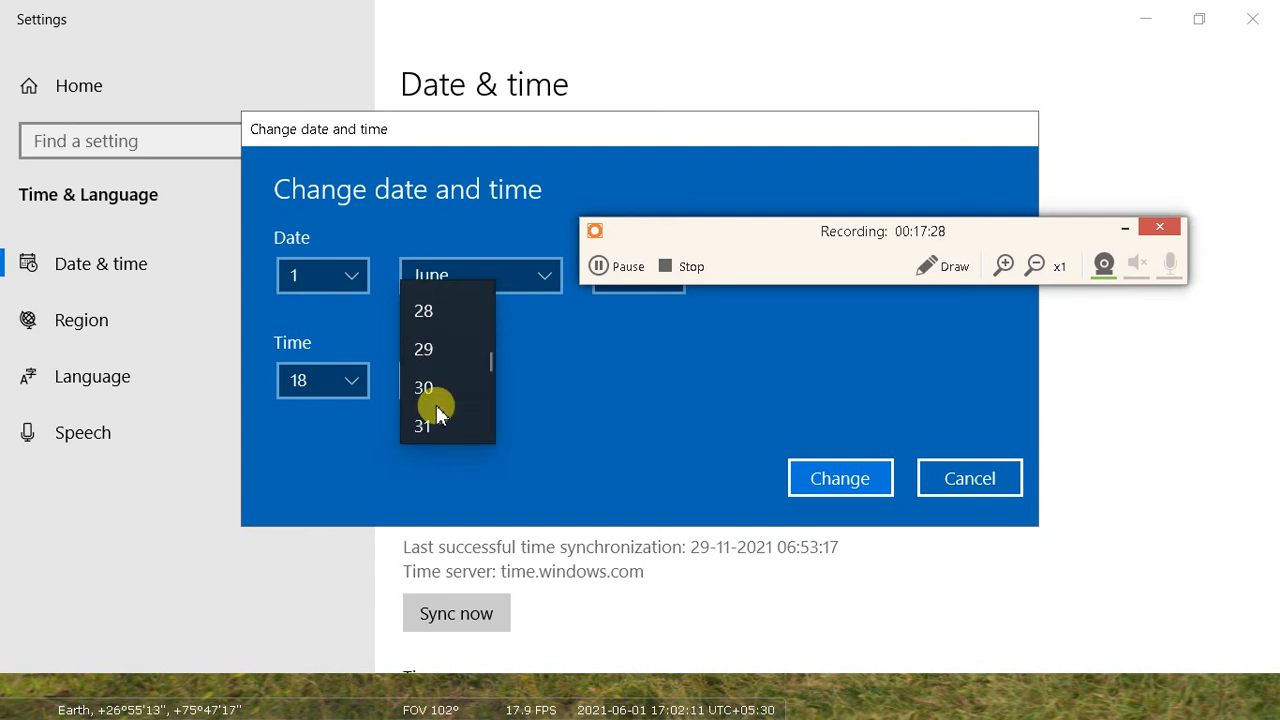
{"action": "left_click", "coordinate": [424, 394]}
{"action": "left_click", "coordinate": [840, 474]}
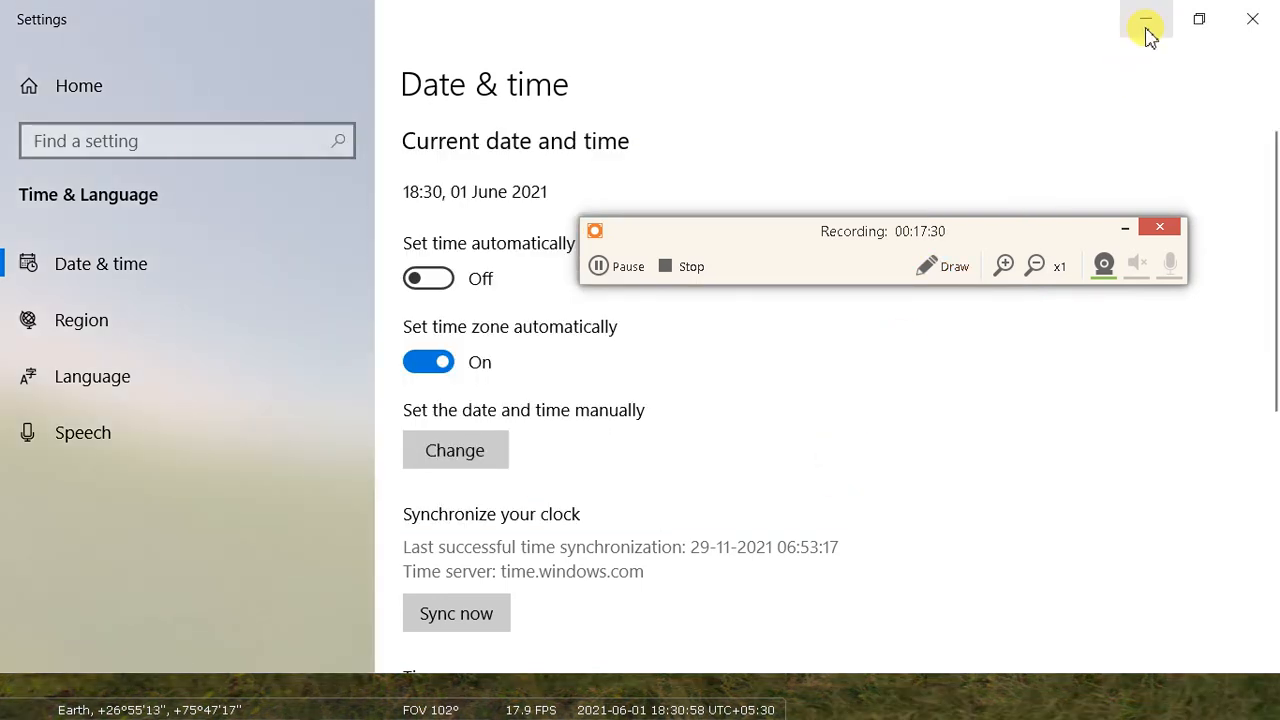
{"action": "left_click", "coordinate": [1145, 22]}
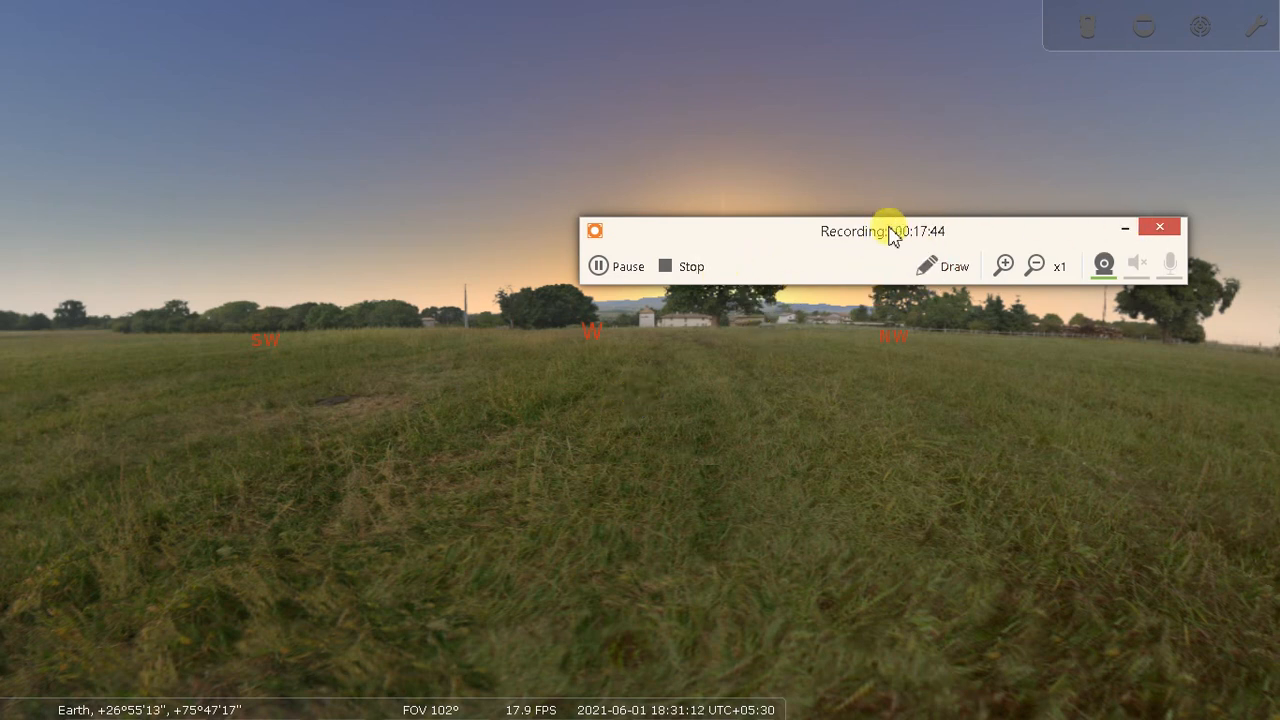
{"action": "left_click_drag", "start_coordinate": [851, 242], "coordinate": [869, 531]}
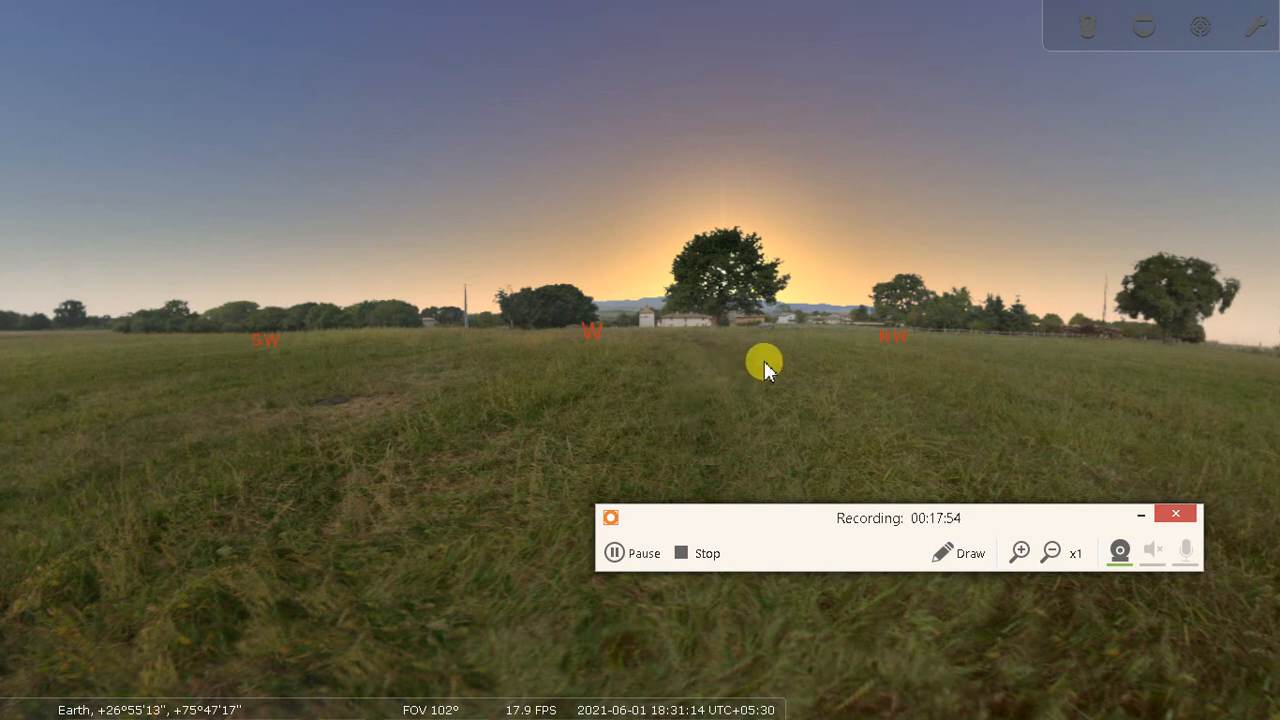
{"action": "scroll", "coordinate": [674, 585], "scroll_direction": "up", "scroll_amount": 3}
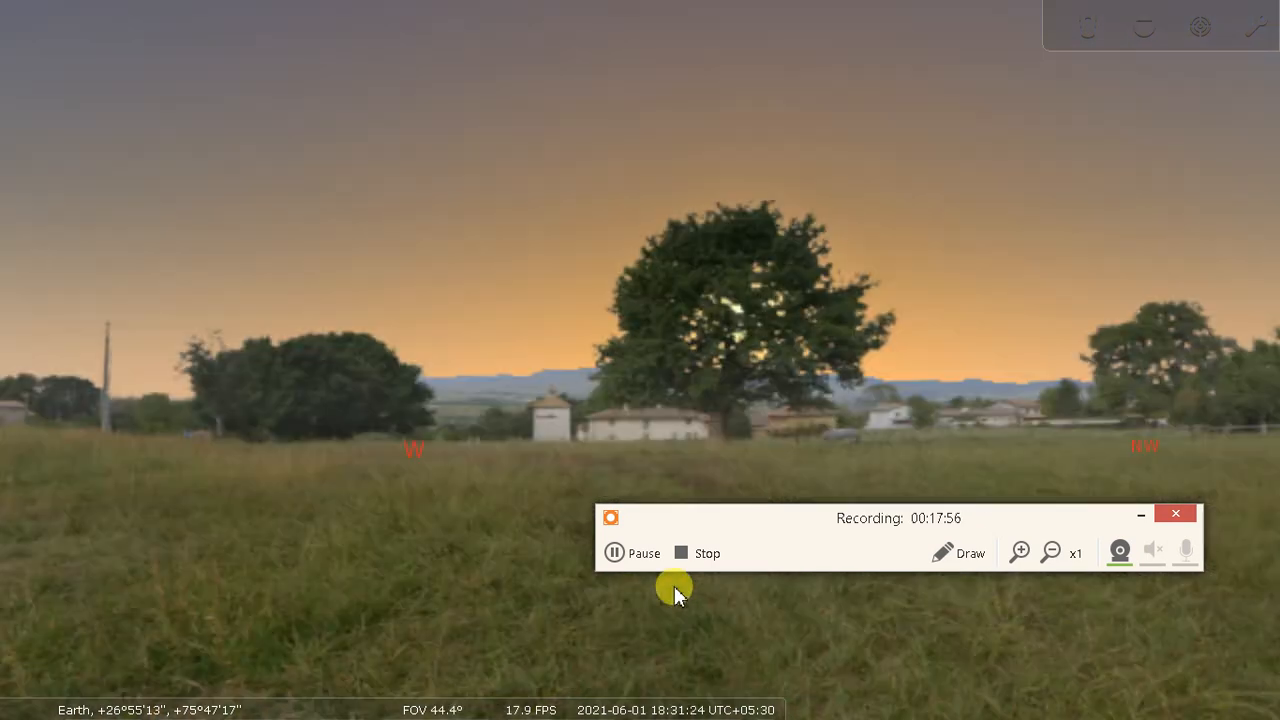
Return to the Windows date and time settings and set the manual time's hour to 19
{"action": "key", "text": "alt+Tab"}
{"action": "key", "text": "alt+Tab"}
{"action": "left_click", "coordinate": [455, 447]}
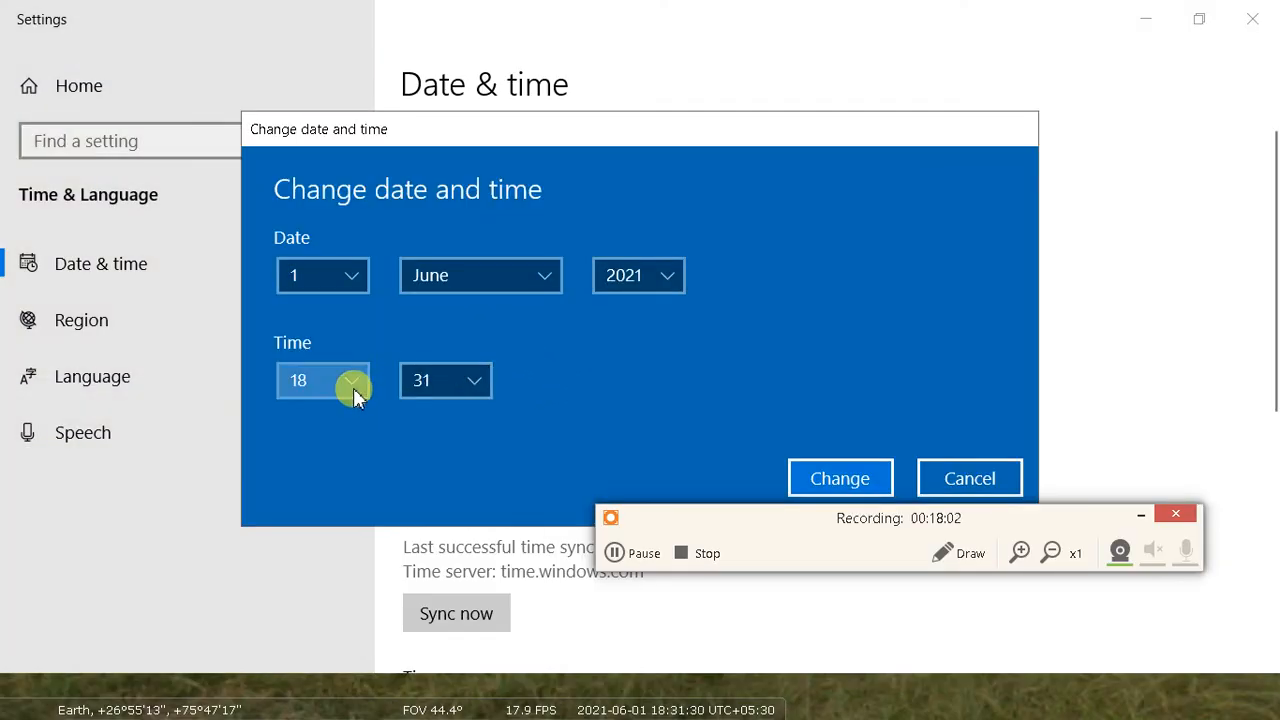
{"action": "left_click", "coordinate": [350, 392]}
{"action": "scroll", "coordinate": [331, 400], "scroll_direction": "down", "scroll_amount": 1}
{"action": "left_click", "coordinate": [329, 372]}
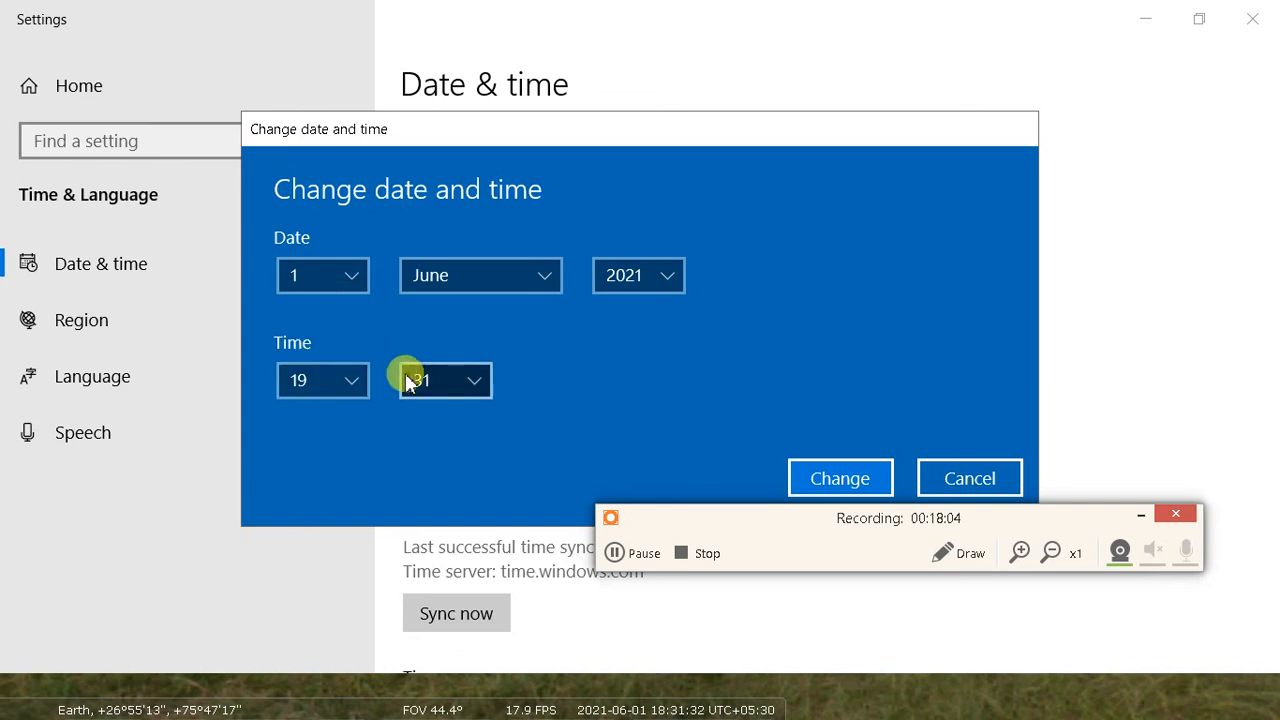
Set the minutes to 00, apply the new system time and view the evening sky in Stellarium
{"action": "left_click", "coordinate": [422, 379]}
{"action": "scroll", "coordinate": [447, 378], "scroll_direction": "up", "scroll_amount": 8}
{"action": "scroll", "coordinate": [440, 340], "scroll_direction": "up", "scroll_amount": 3}
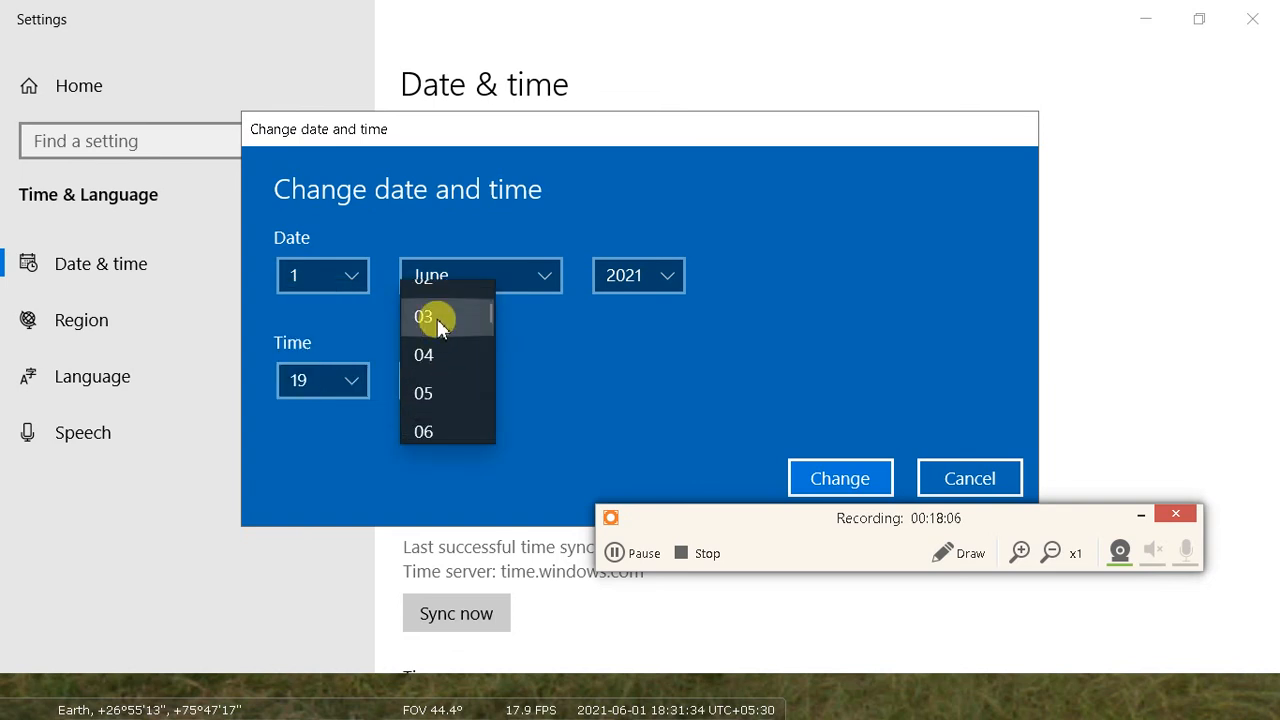
{"action": "left_click", "coordinate": [440, 308]}
{"action": "left_click", "coordinate": [840, 479]}
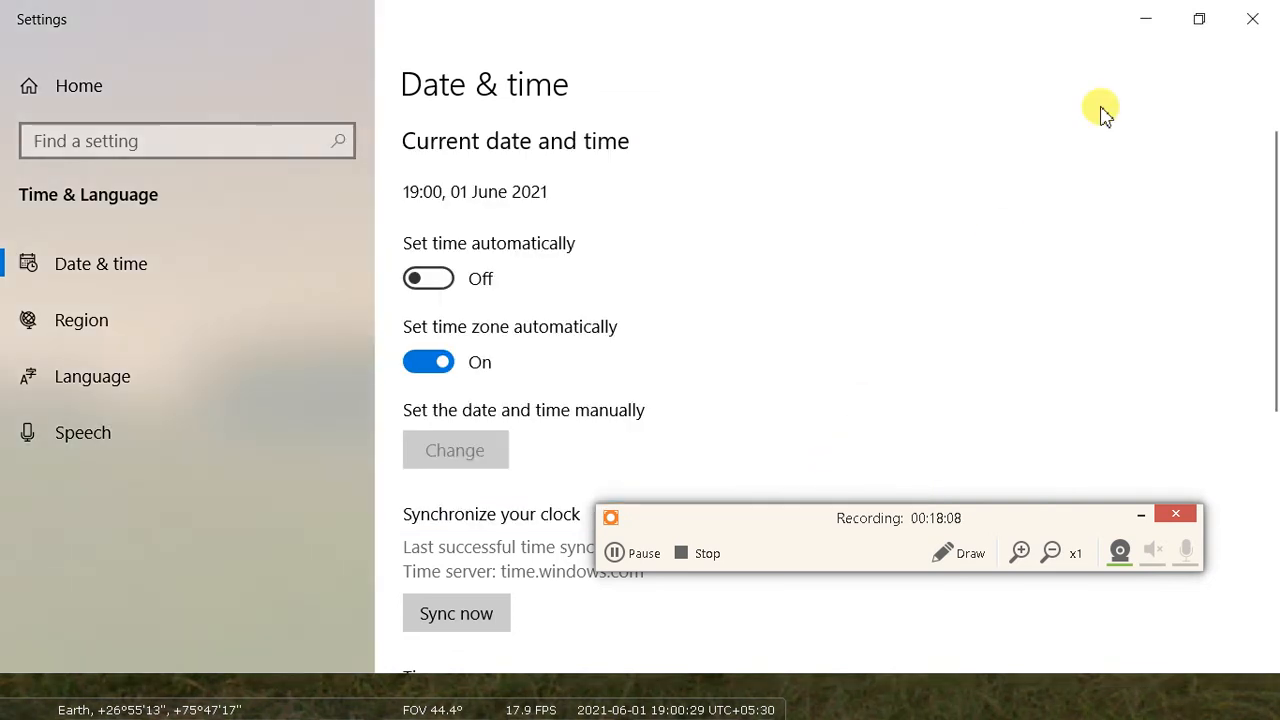
{"action": "left_click", "coordinate": [1147, 17]}
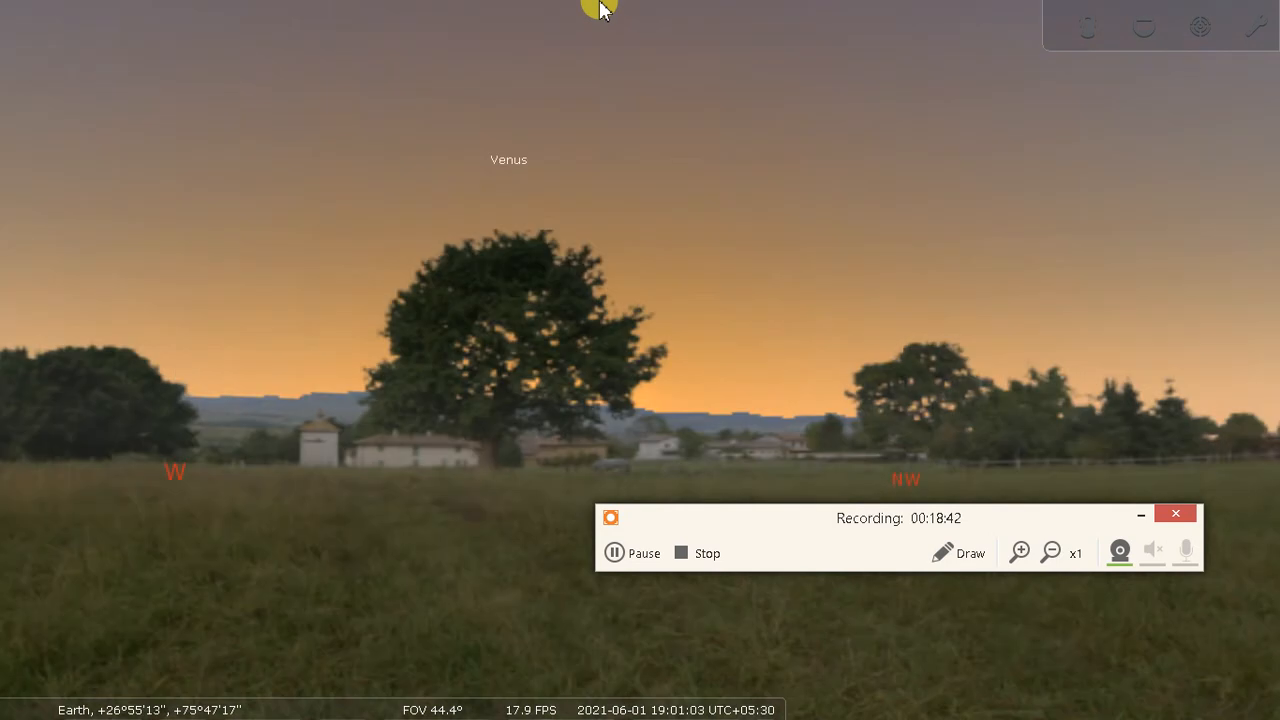
{"action": "key", "text": "alt+Tab"}
{"action": "left_click", "coordinate": [1146, 18]}
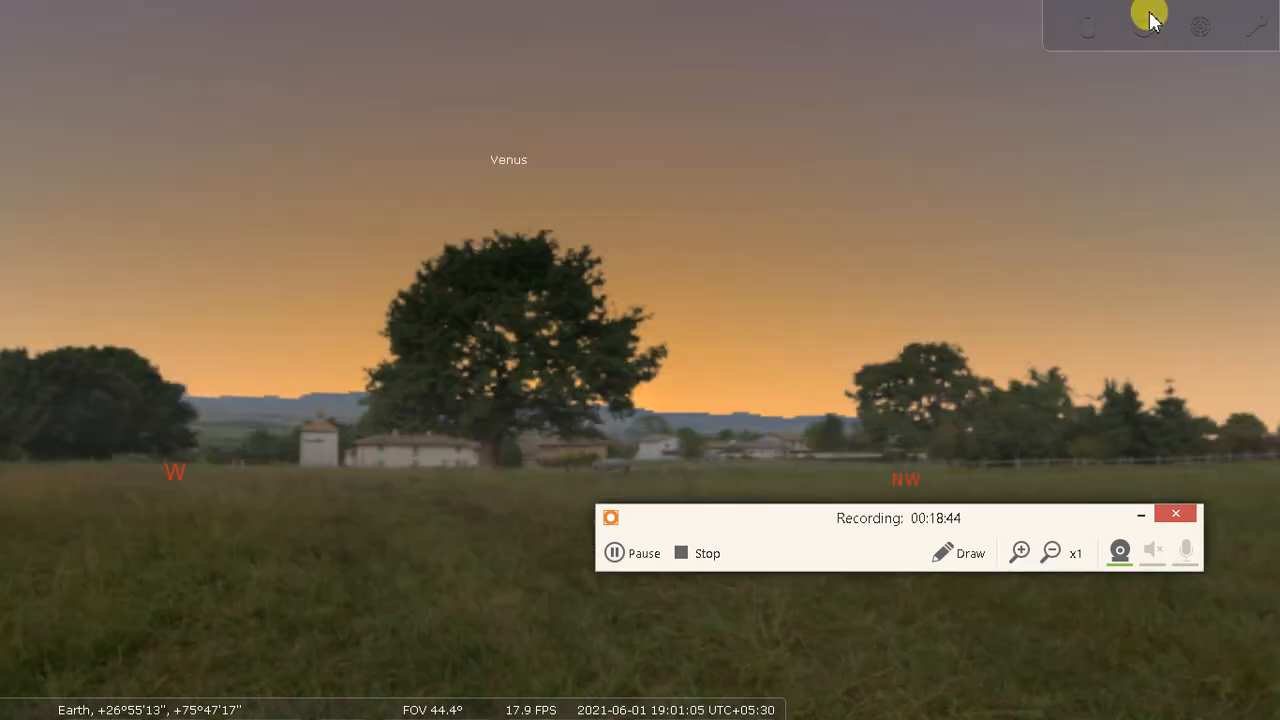